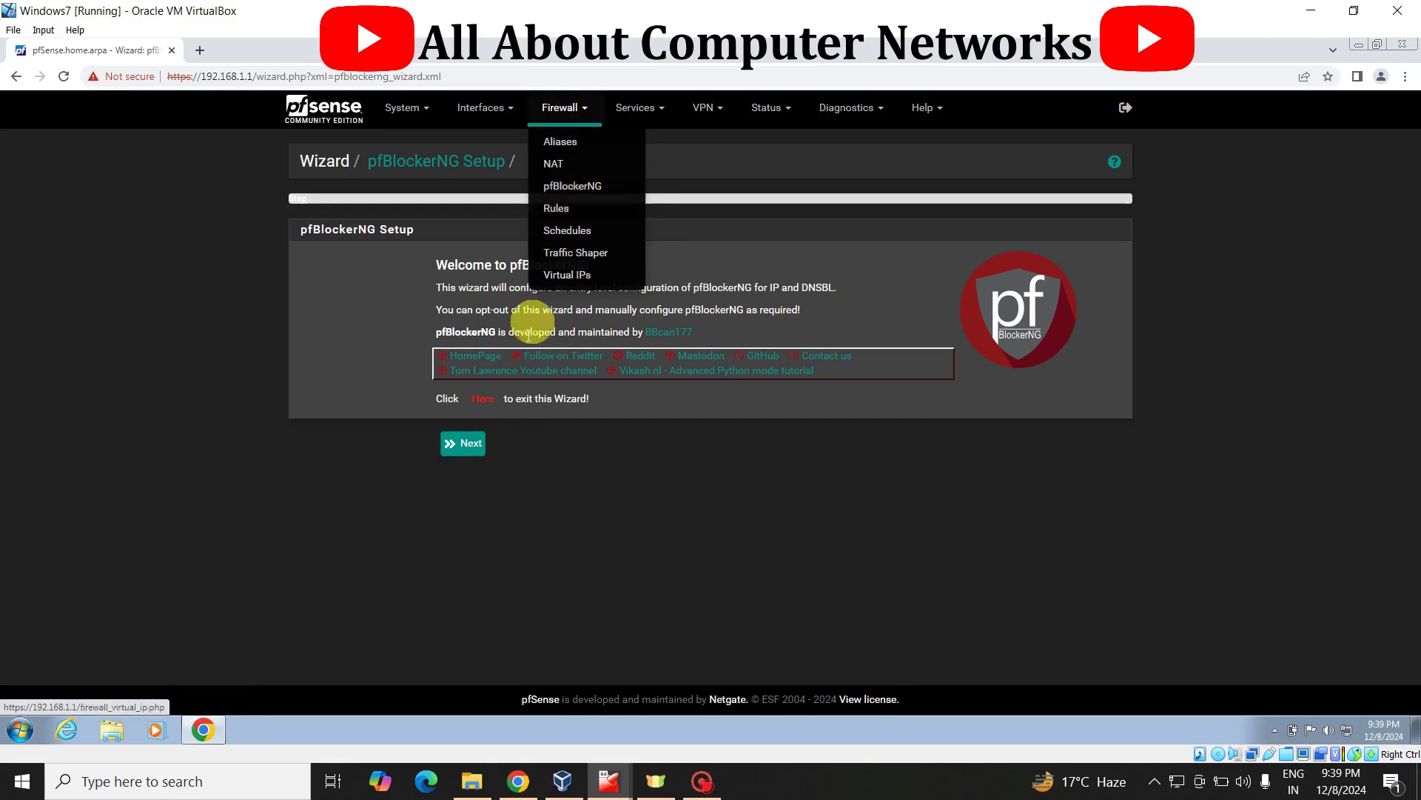
# - Complete the pfBlockerNG setup wizard with WAN inbound, LAN outbound, VIP address 10.10.10.1, ports 8081 and 8443, and the DNSBL whitelist enabled
pyautogui.click(462, 444)
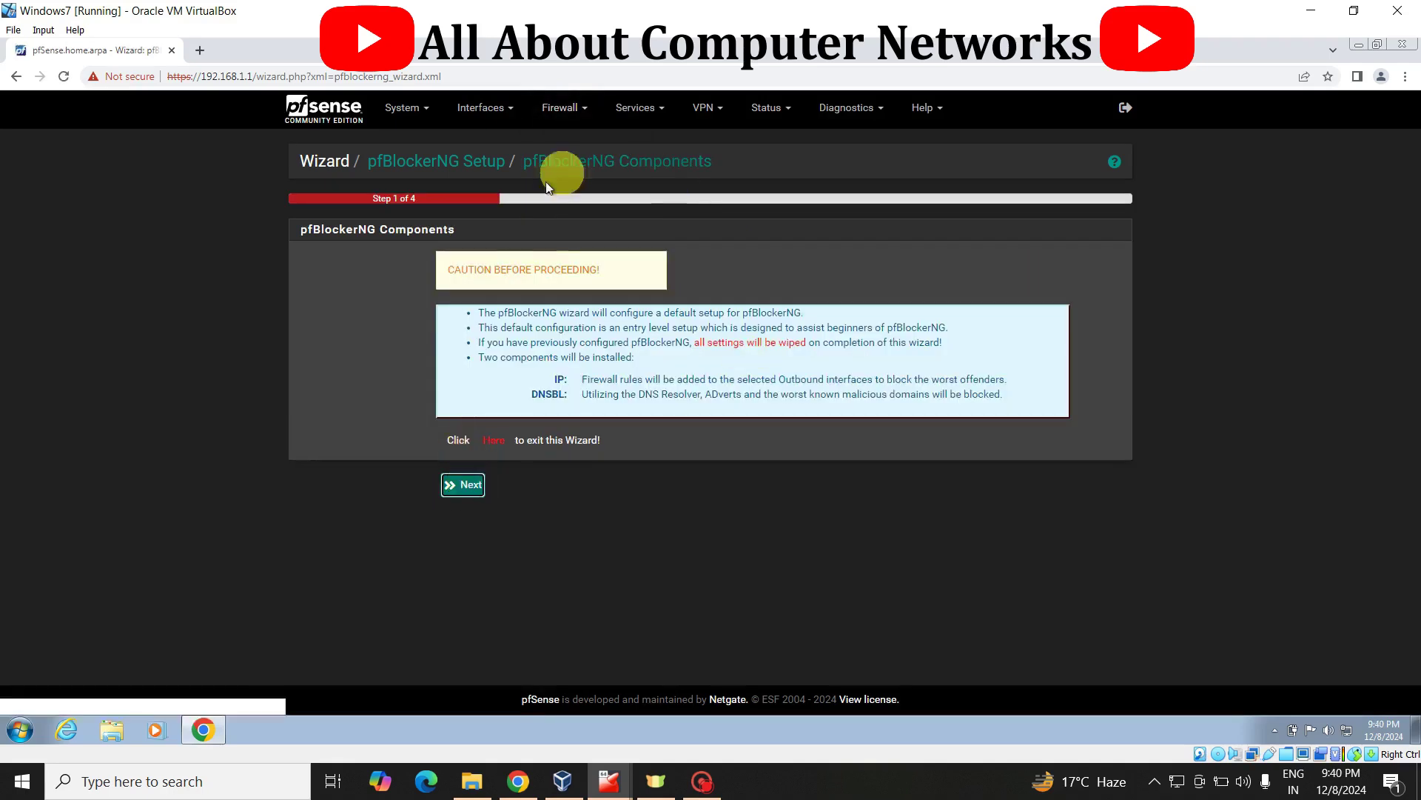
pyautogui.click(466, 489)
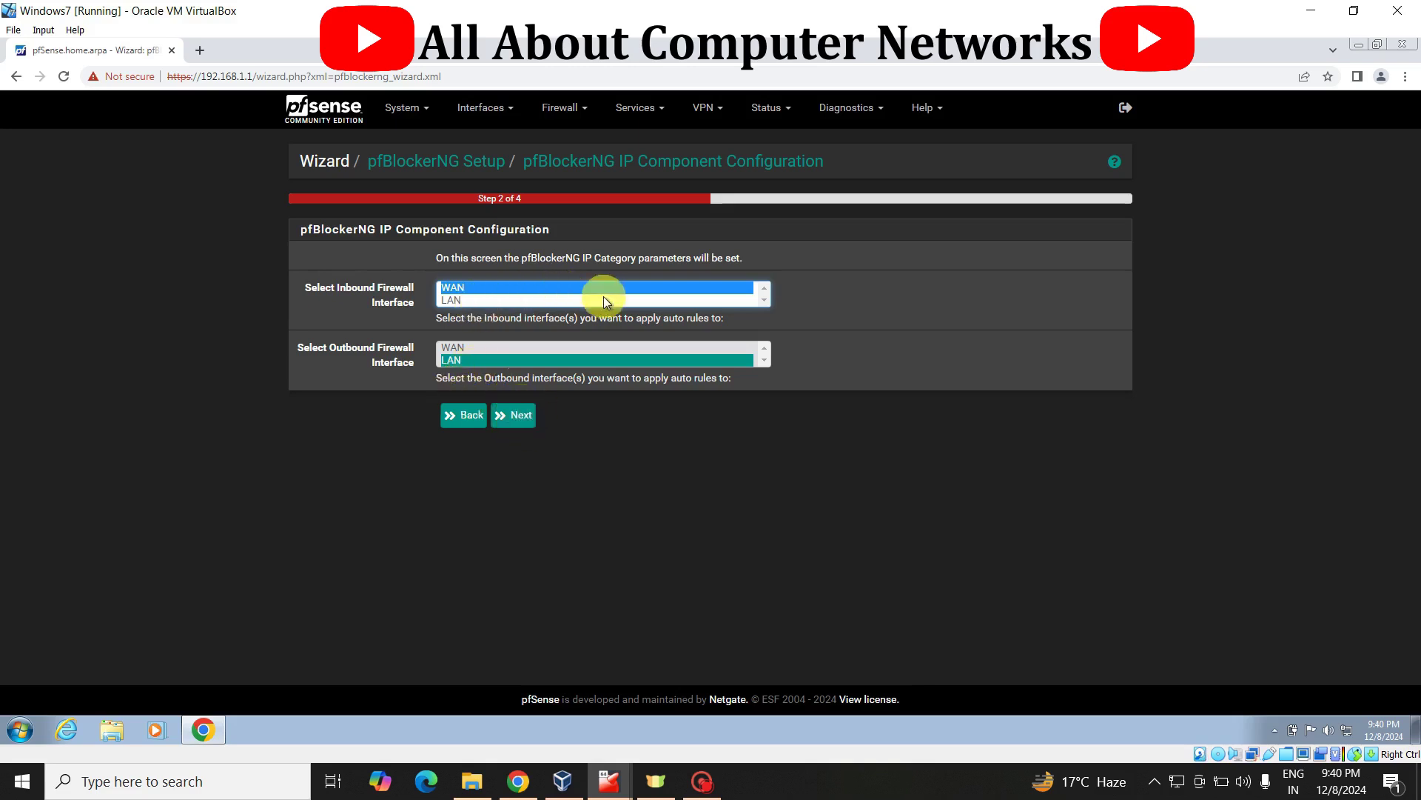
pyautogui.click(522, 416)
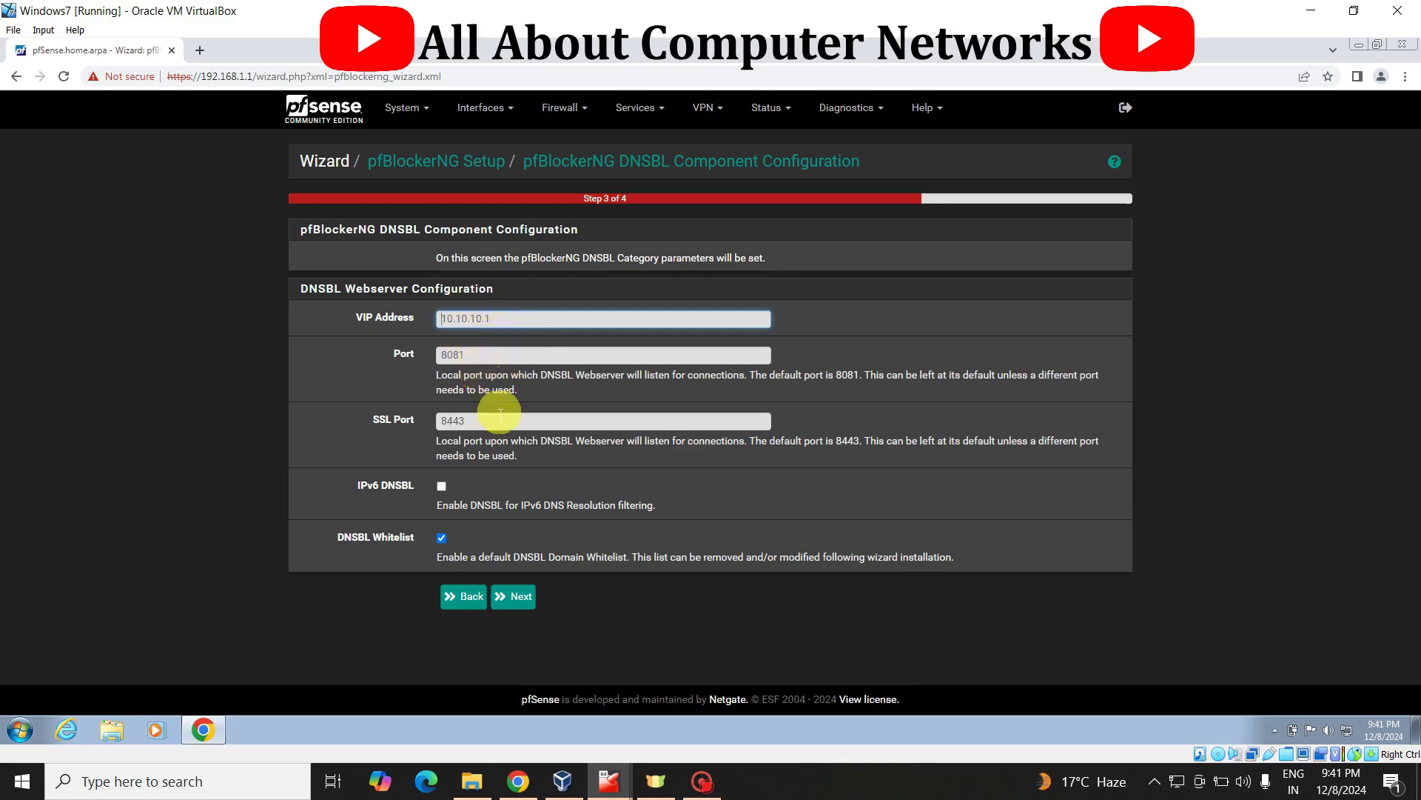
pyautogui.click(521, 599)
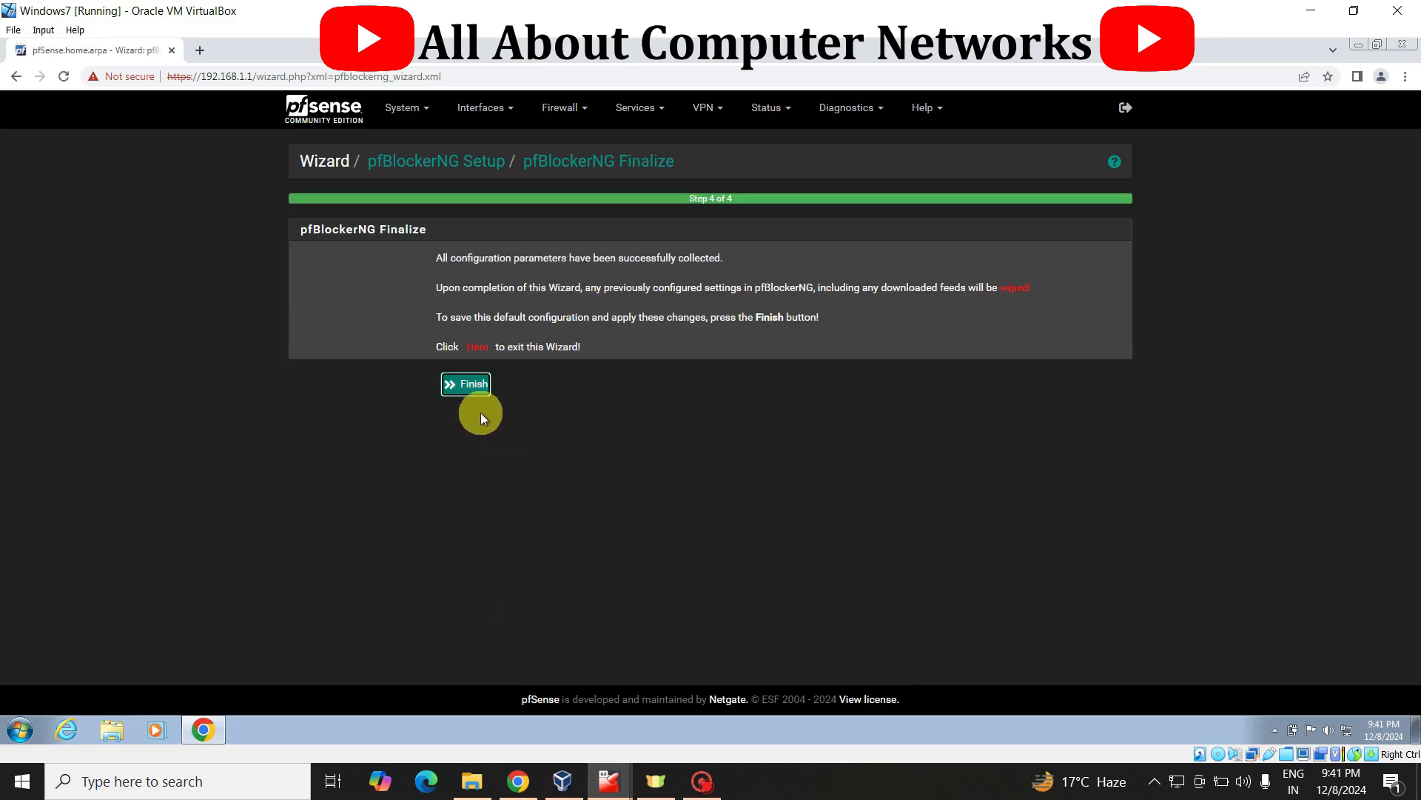
pyautogui.click(469, 386)
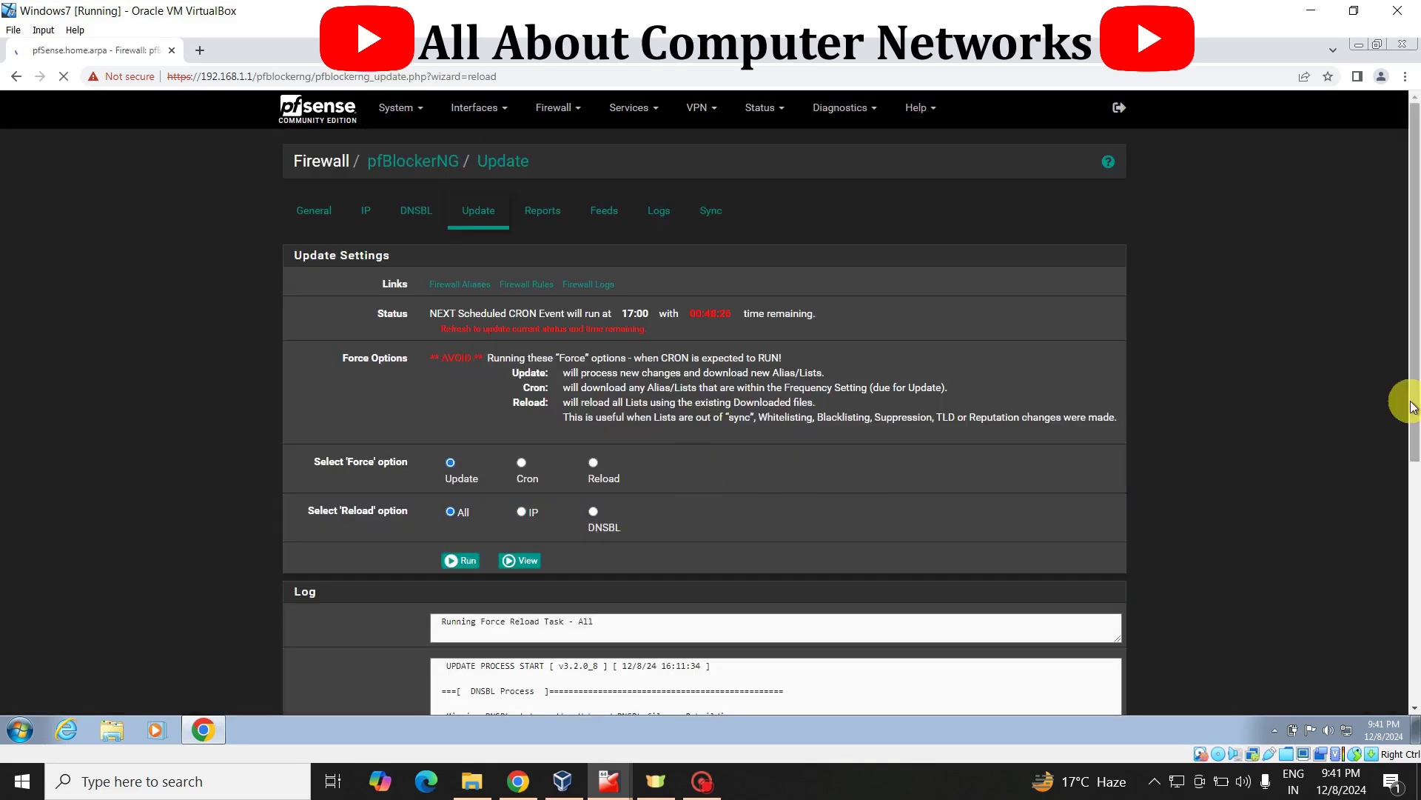
# - Follow the force reload log to the end of the update process and read the wizard's closing notes
pyautogui.moveTo(1414, 300); pyautogui.dragTo(1414, 527)
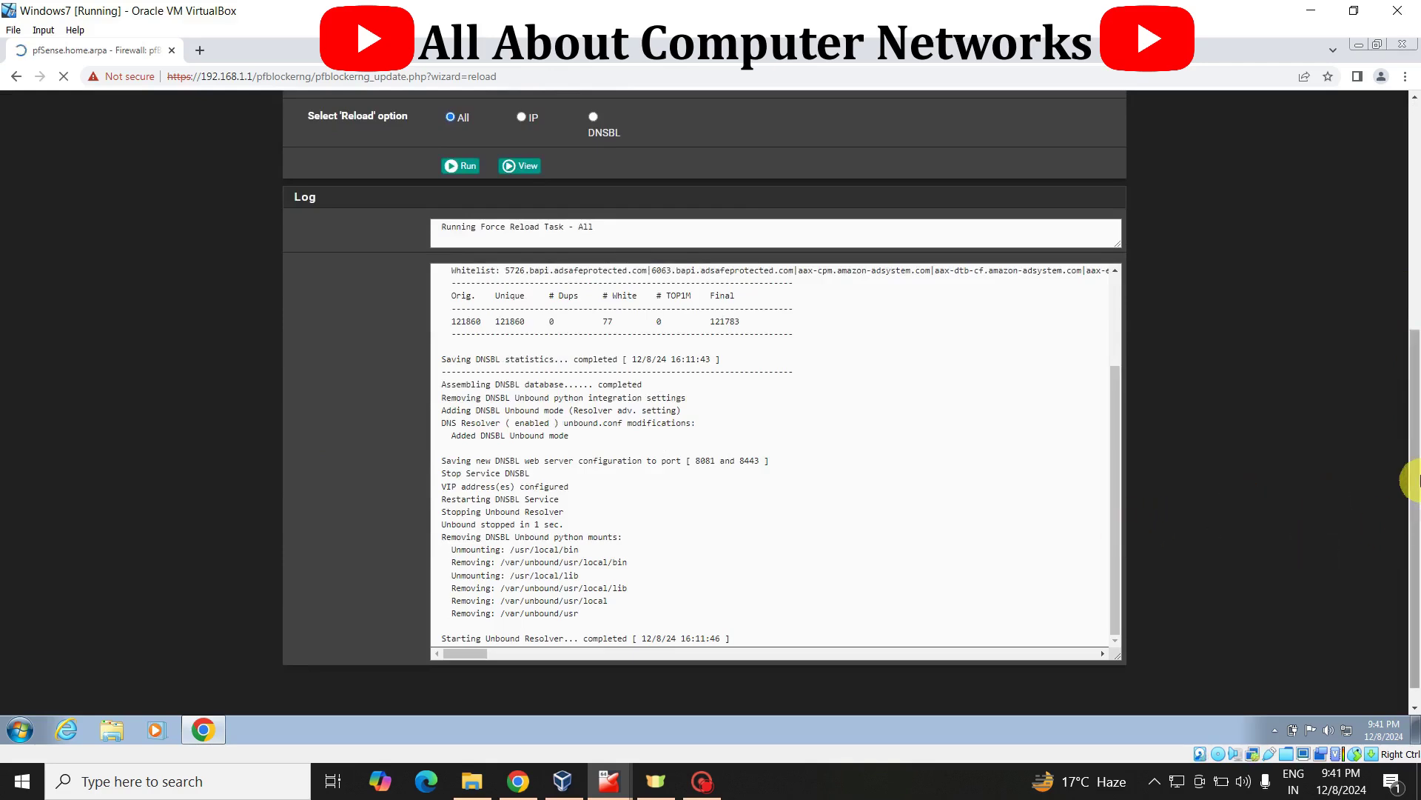
pyautogui.moveTo(1418, 474); pyautogui.dragTo(1415, 469)
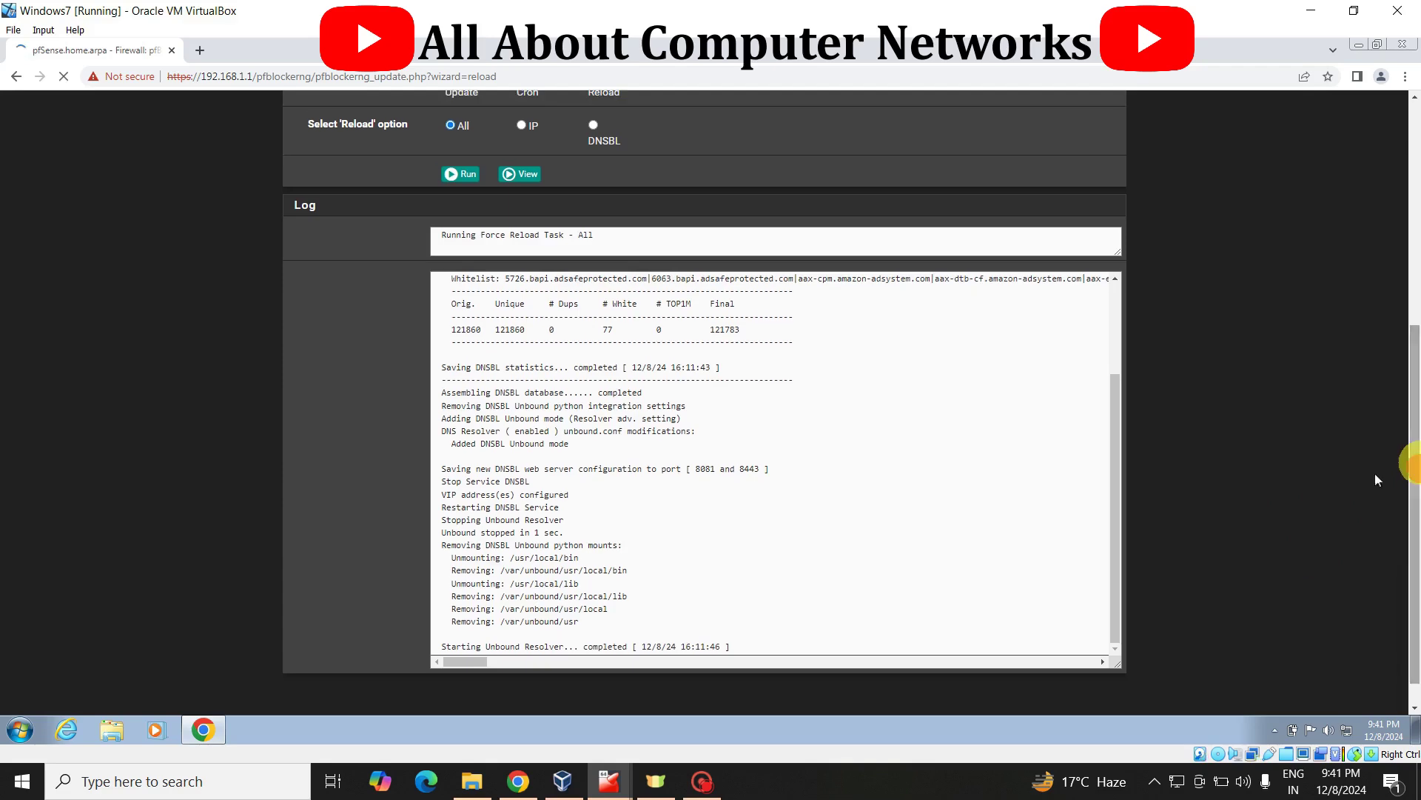
pyautogui.moveTo(1104, 495); pyautogui.dragTo(1113, 572)
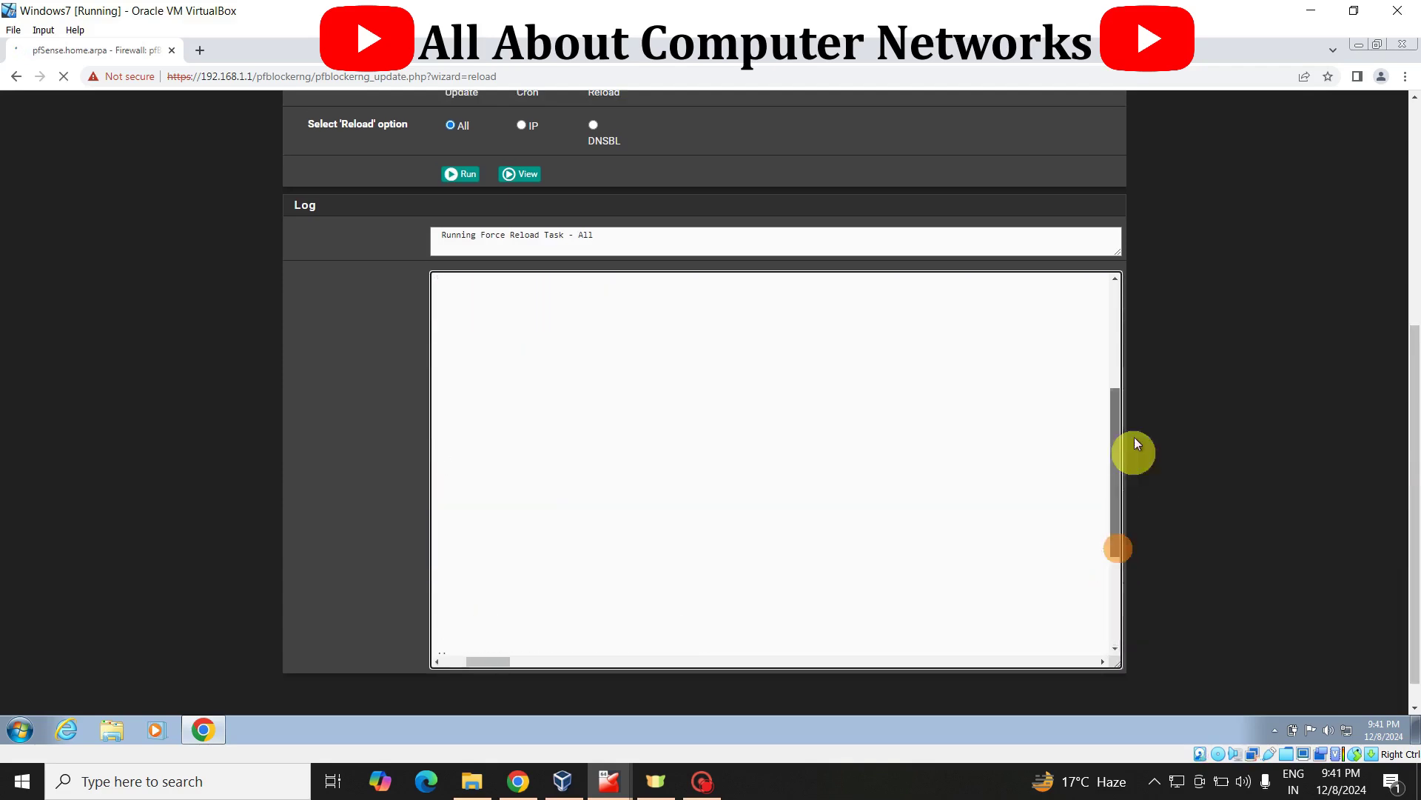
pyautogui.moveTo(496, 659); pyautogui.dragTo(437, 670)
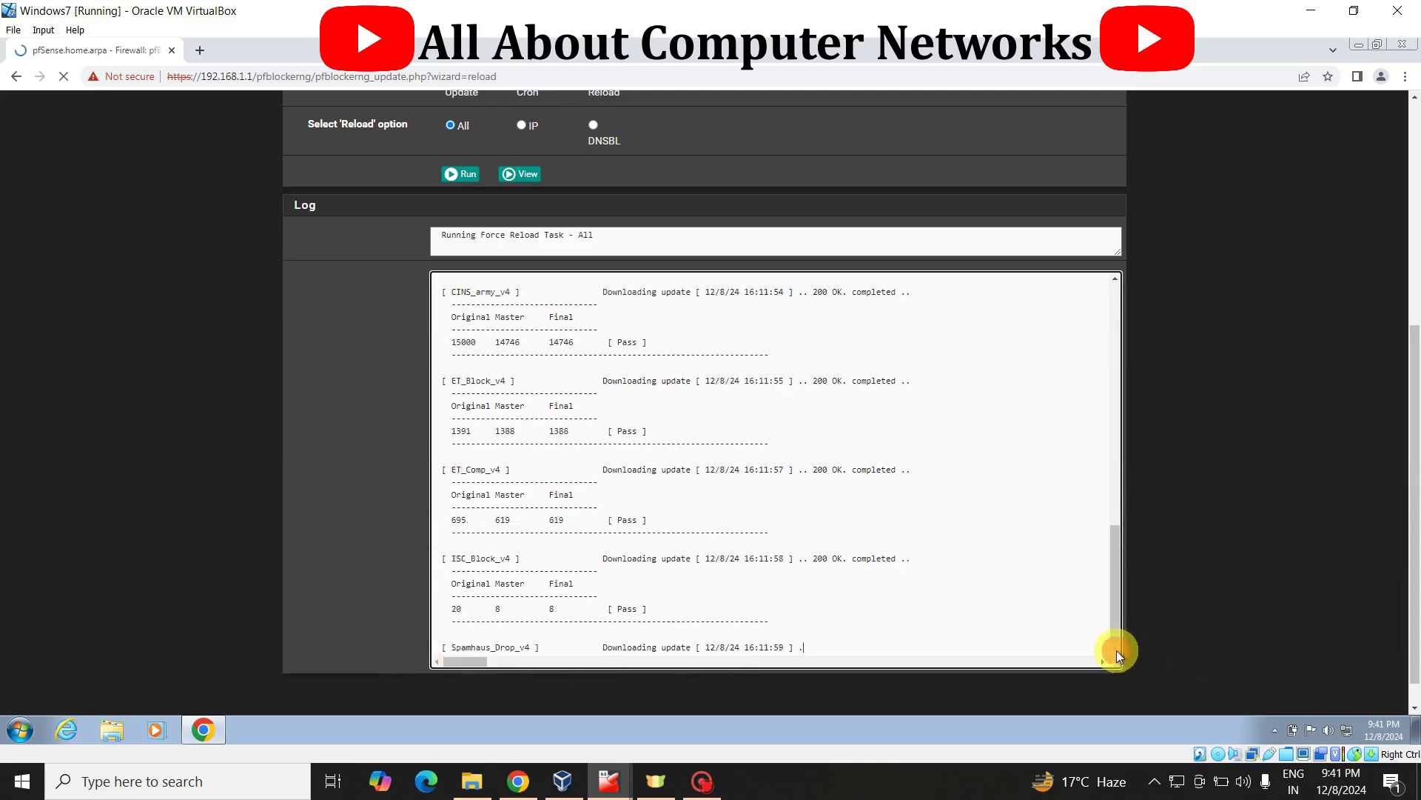
pyautogui.click(1116, 652)
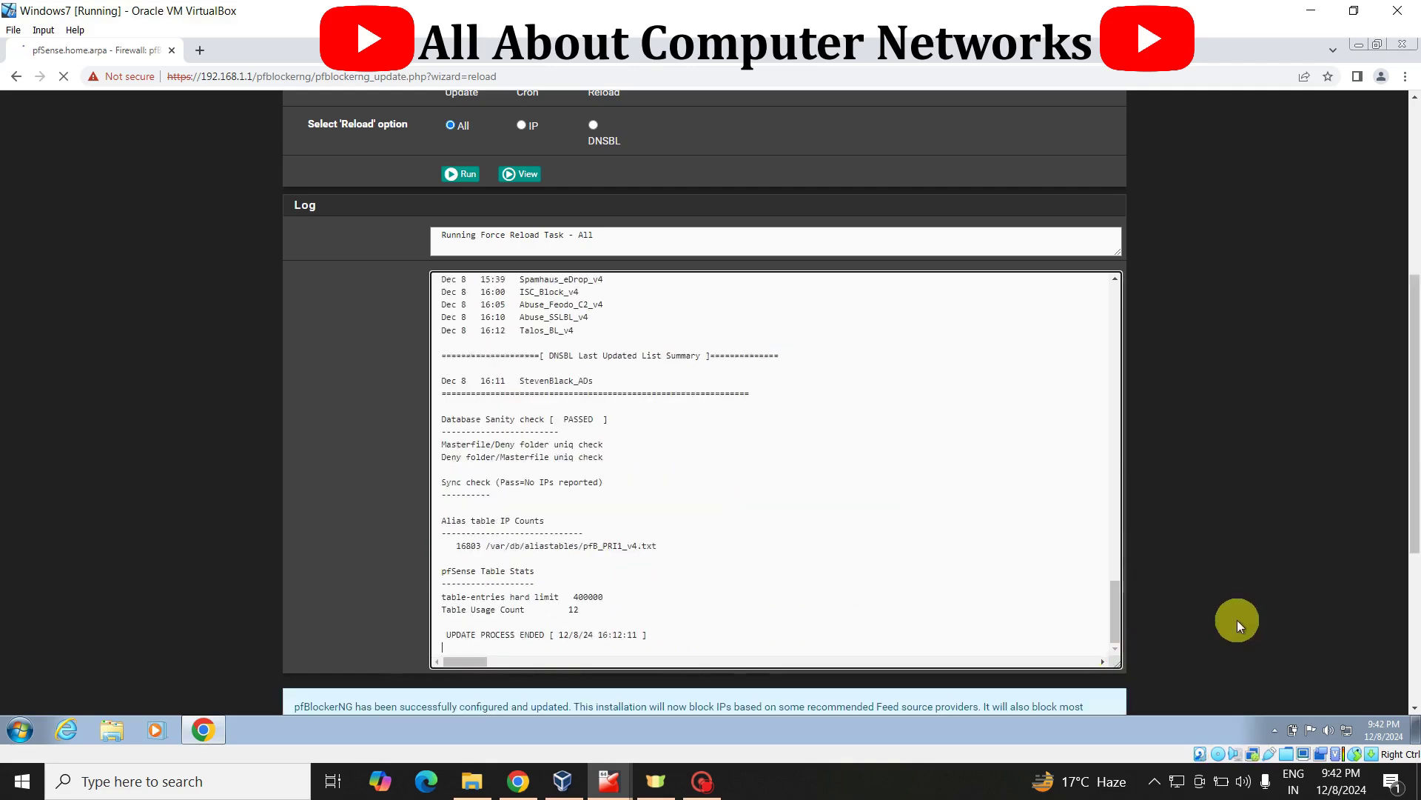
pyautogui.scroll(-8, 911, 413)
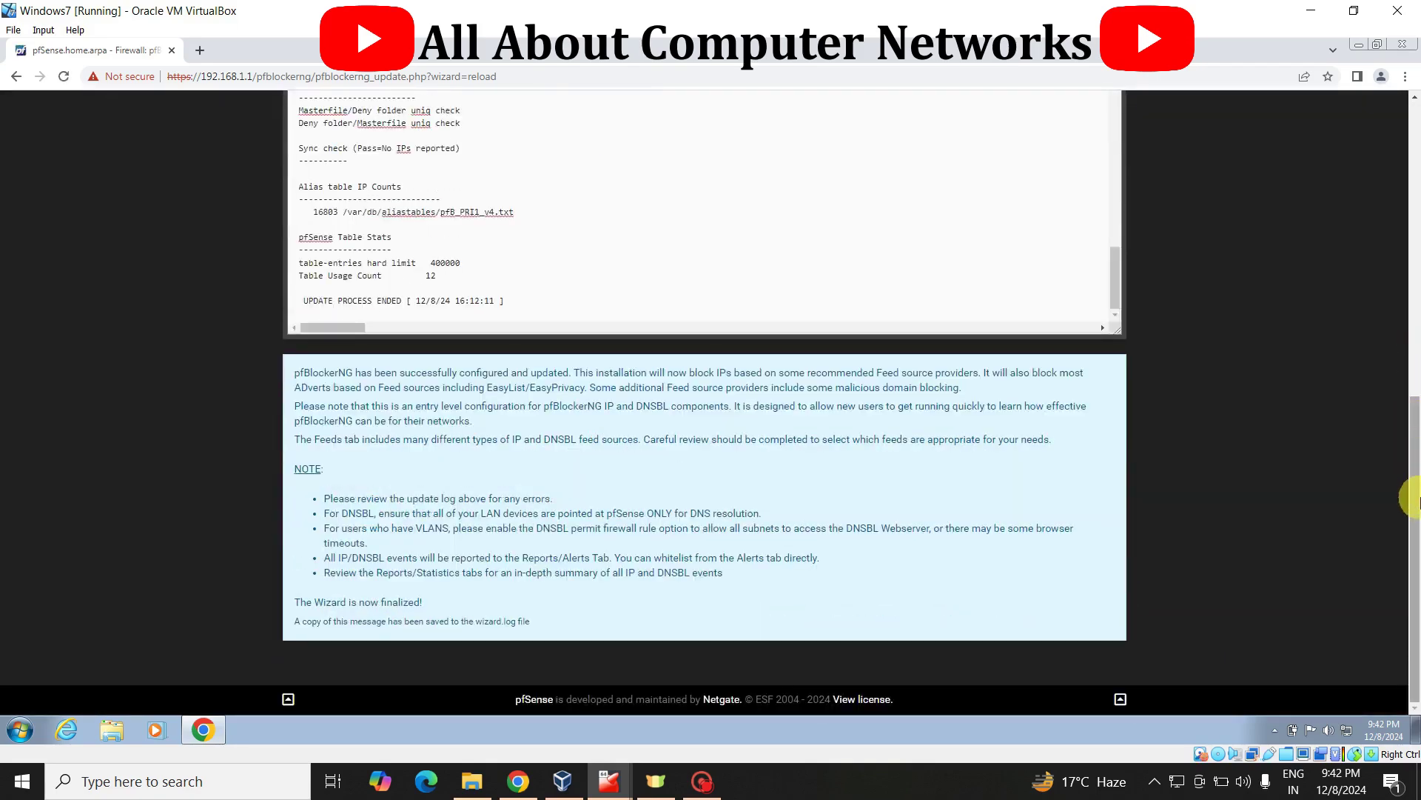
pyautogui.moveTo(1410, 497); pyautogui.dragTo(1409, 146)
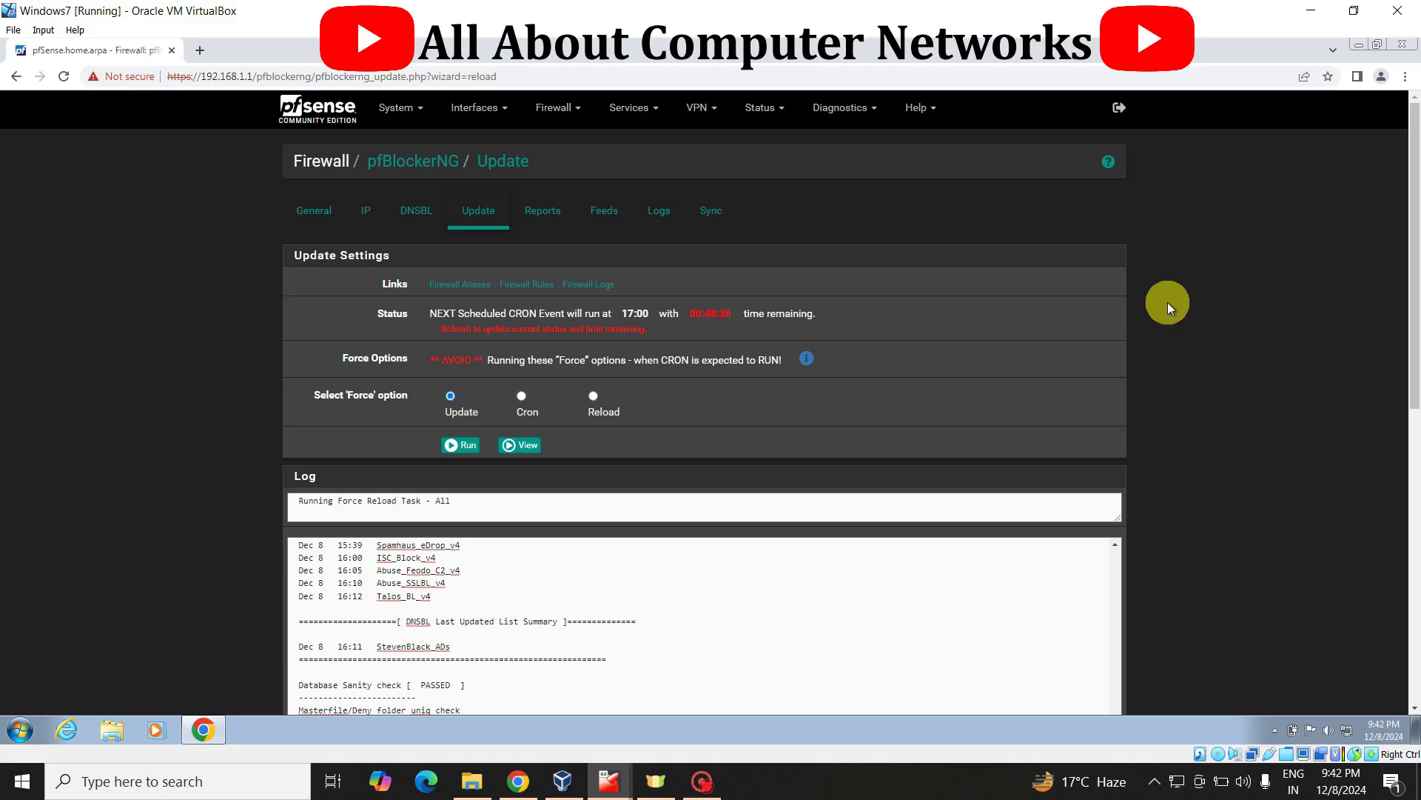
# - Review pfBlockerNG's general settings, including the CRON schedule and the maximum line options for the logs
pyautogui.click(307, 215)
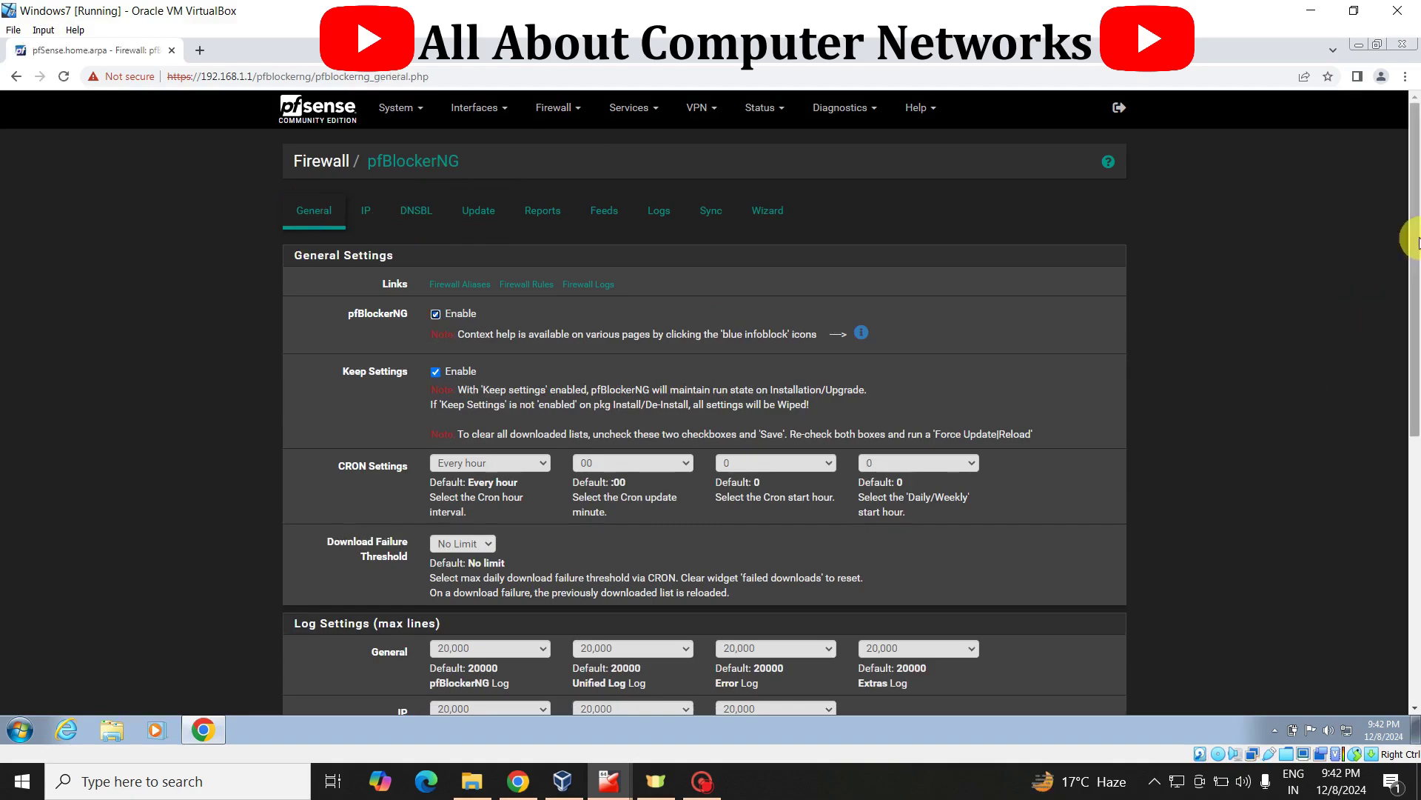
pyautogui.moveTo(1412, 238); pyautogui.dragTo(1406, 402)
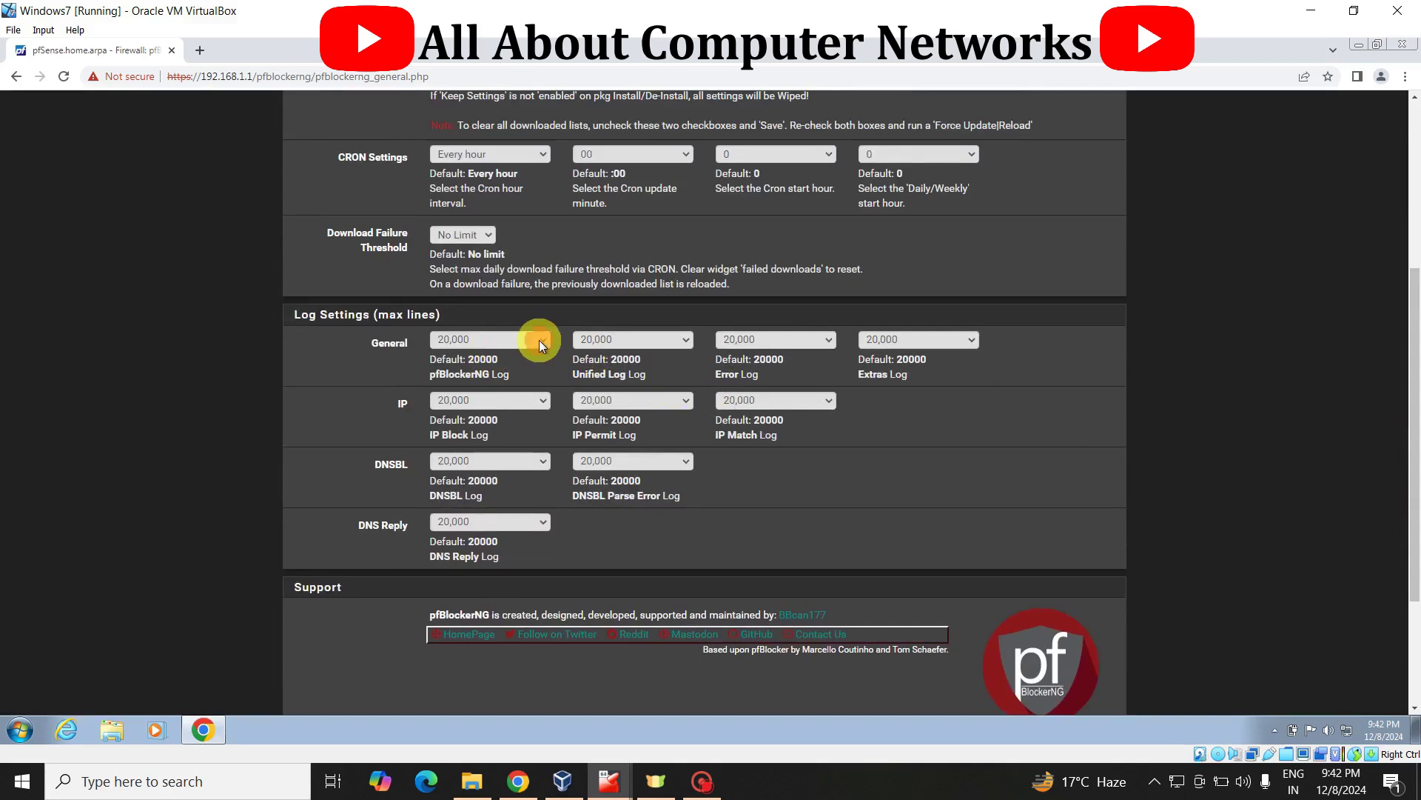
pyautogui.click(539, 340)
pyautogui.click(539, 339)
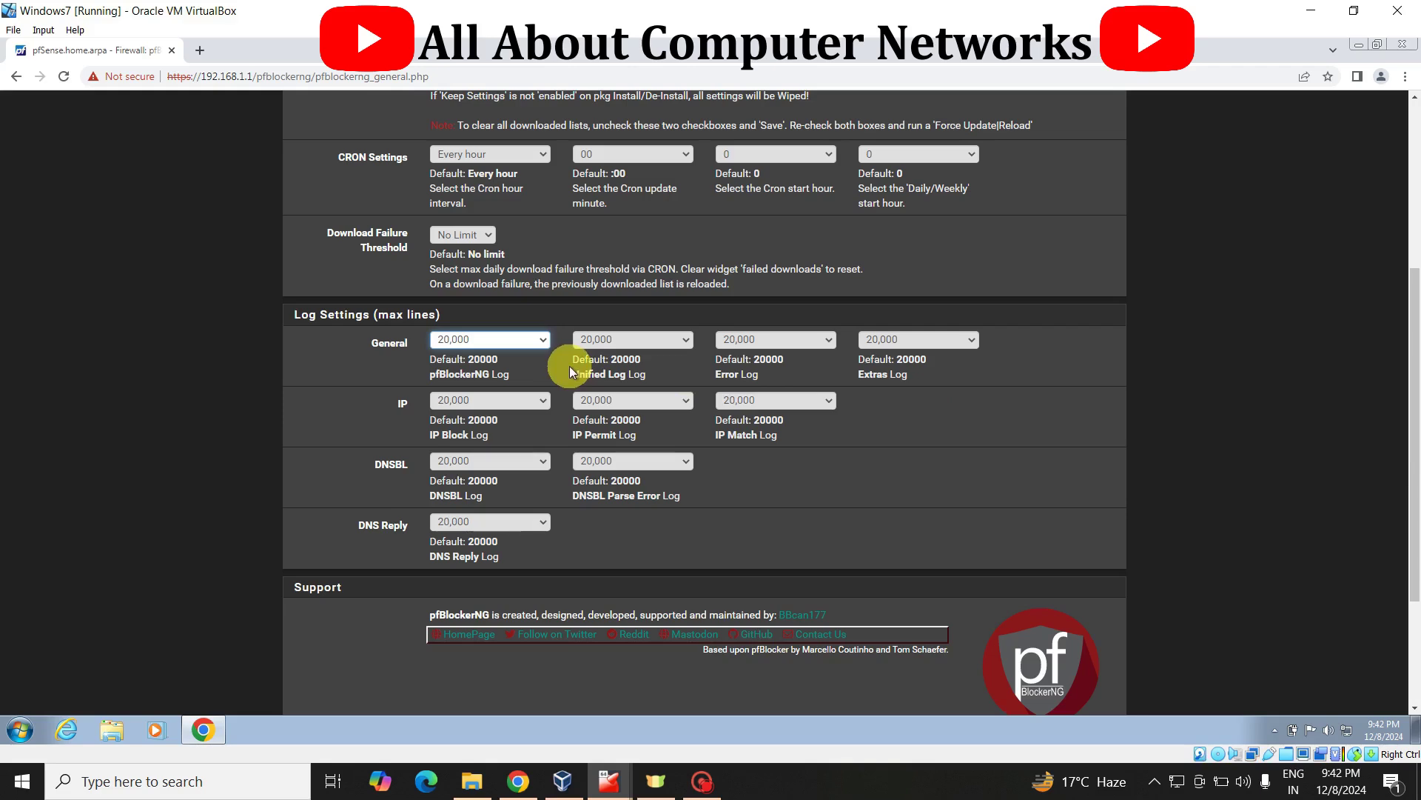
pyautogui.moveTo(1410, 488); pyautogui.dragTo(1408, 303)
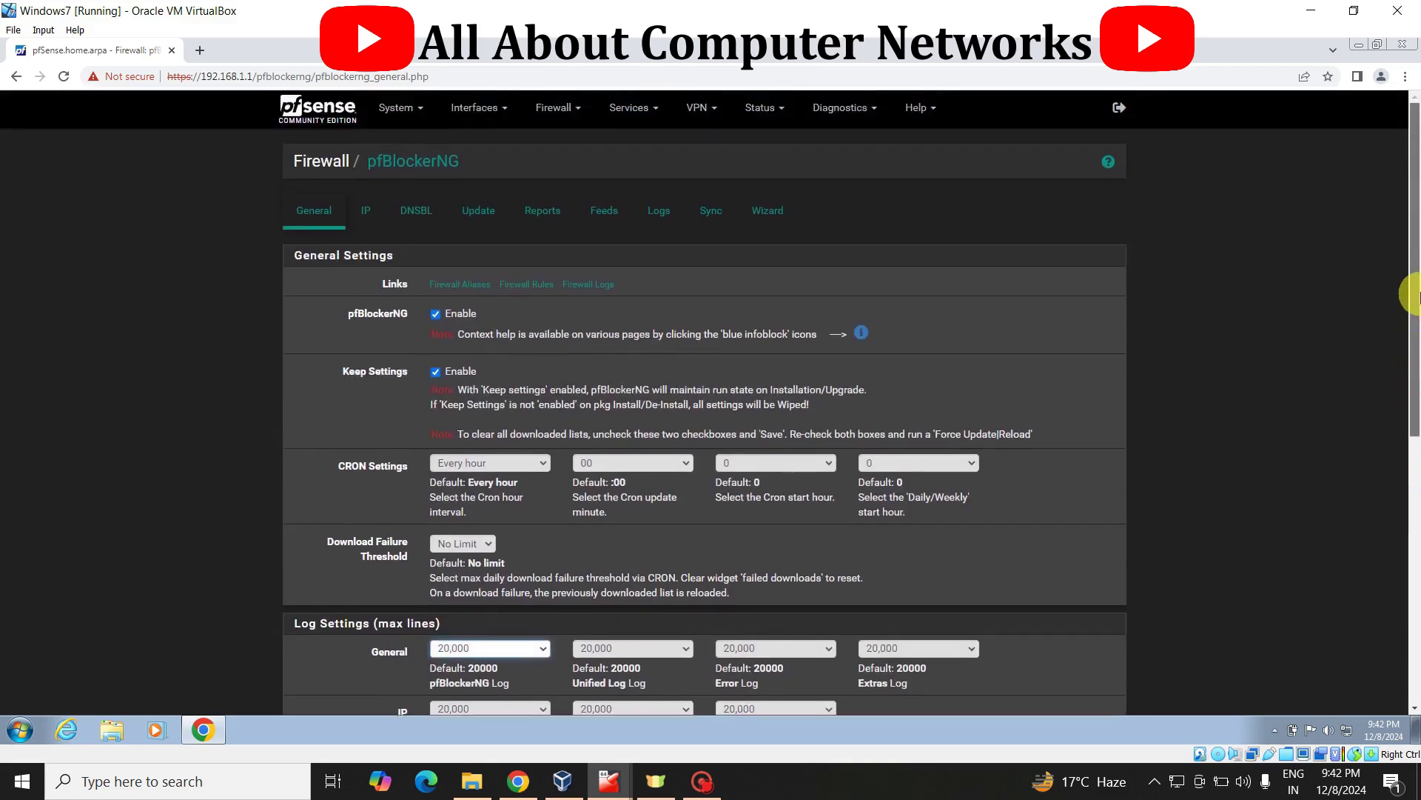
# - Enable Floating Rules and Kill States in the pfBlockerNG IP configuration and save the IP settings
pyautogui.click(365, 214)
pyautogui.moveTo(1414, 267); pyautogui.dragTo(1418, 438)
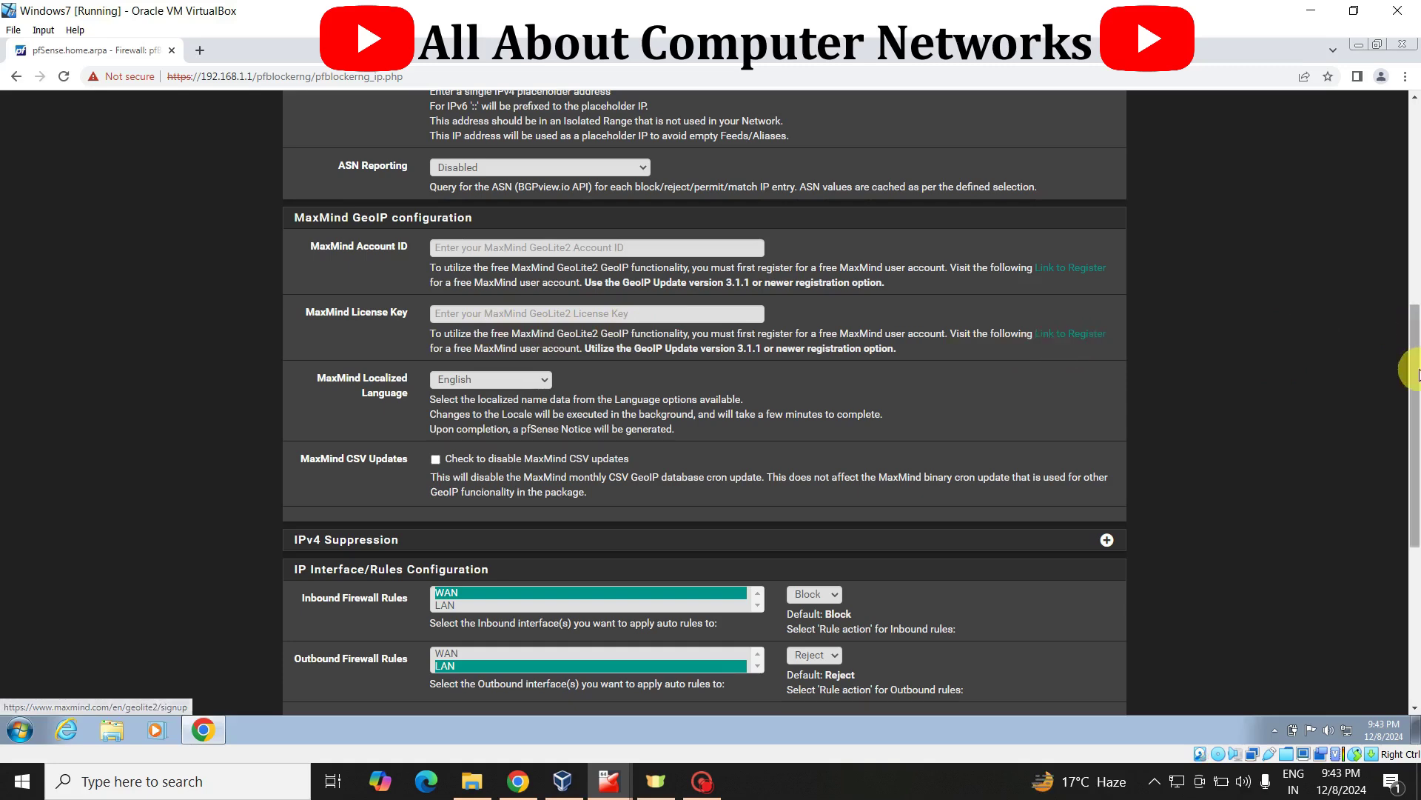
pyautogui.moveTo(1414, 374); pyautogui.dragTo(1415, 433)
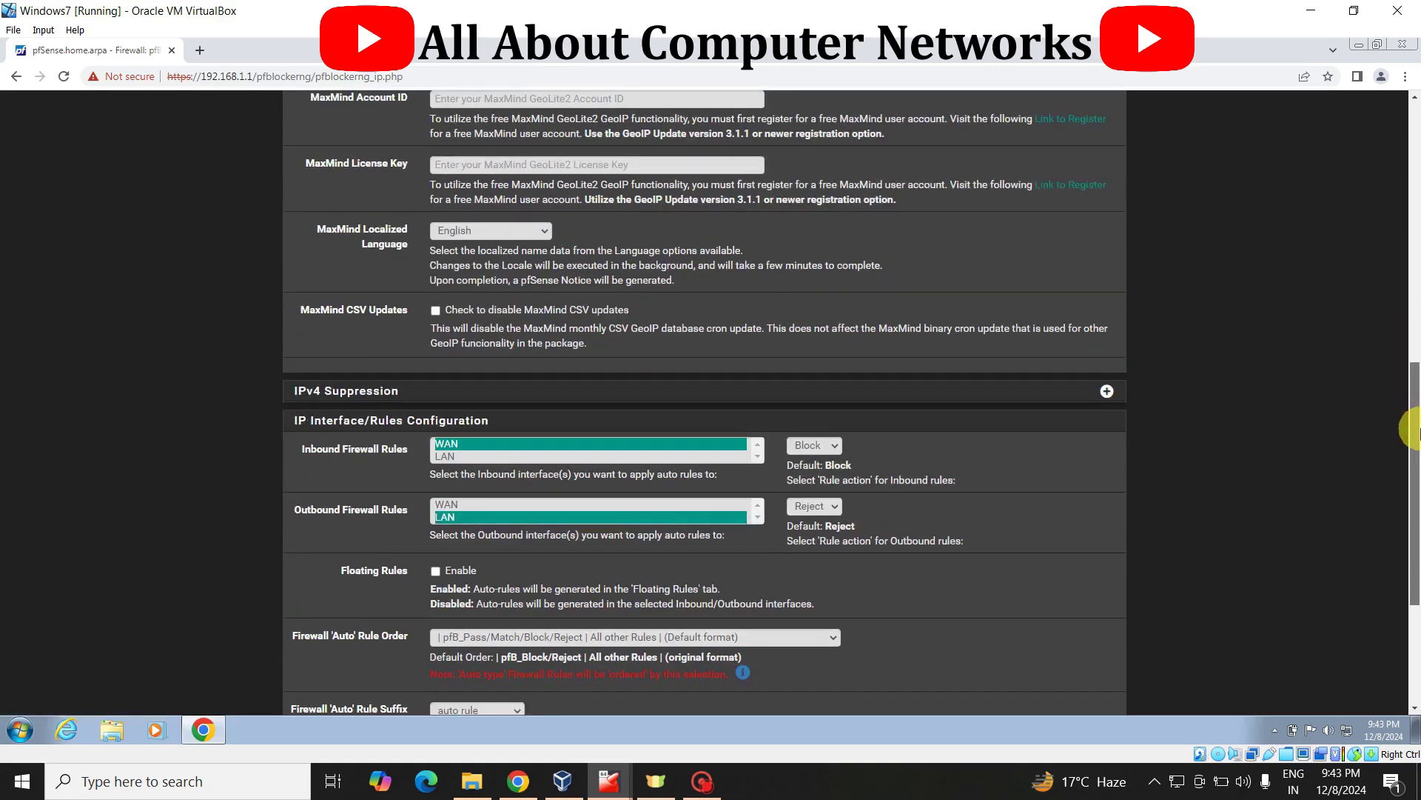
pyautogui.scroll(-1, 1414, 433)
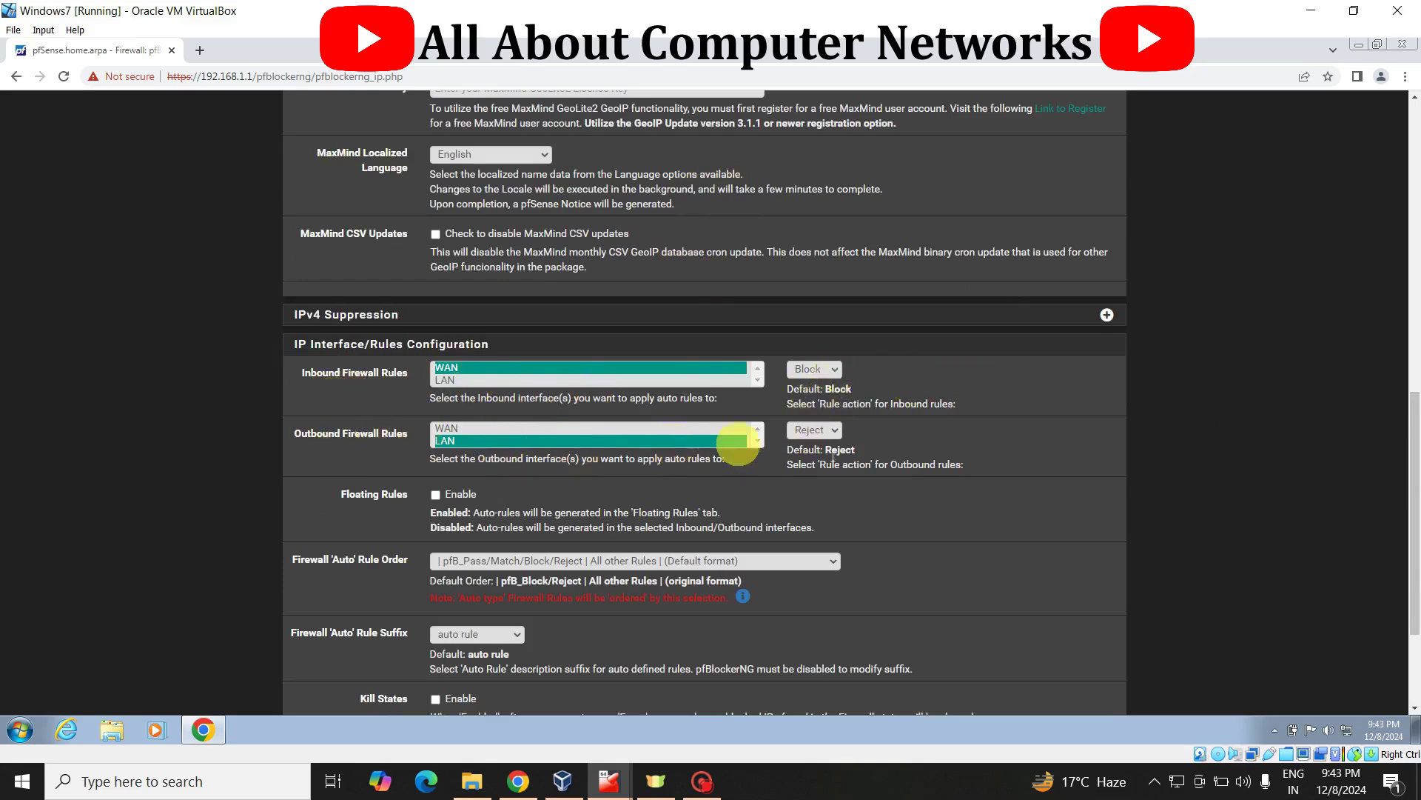
pyautogui.scroll(-2, 1413, 487)
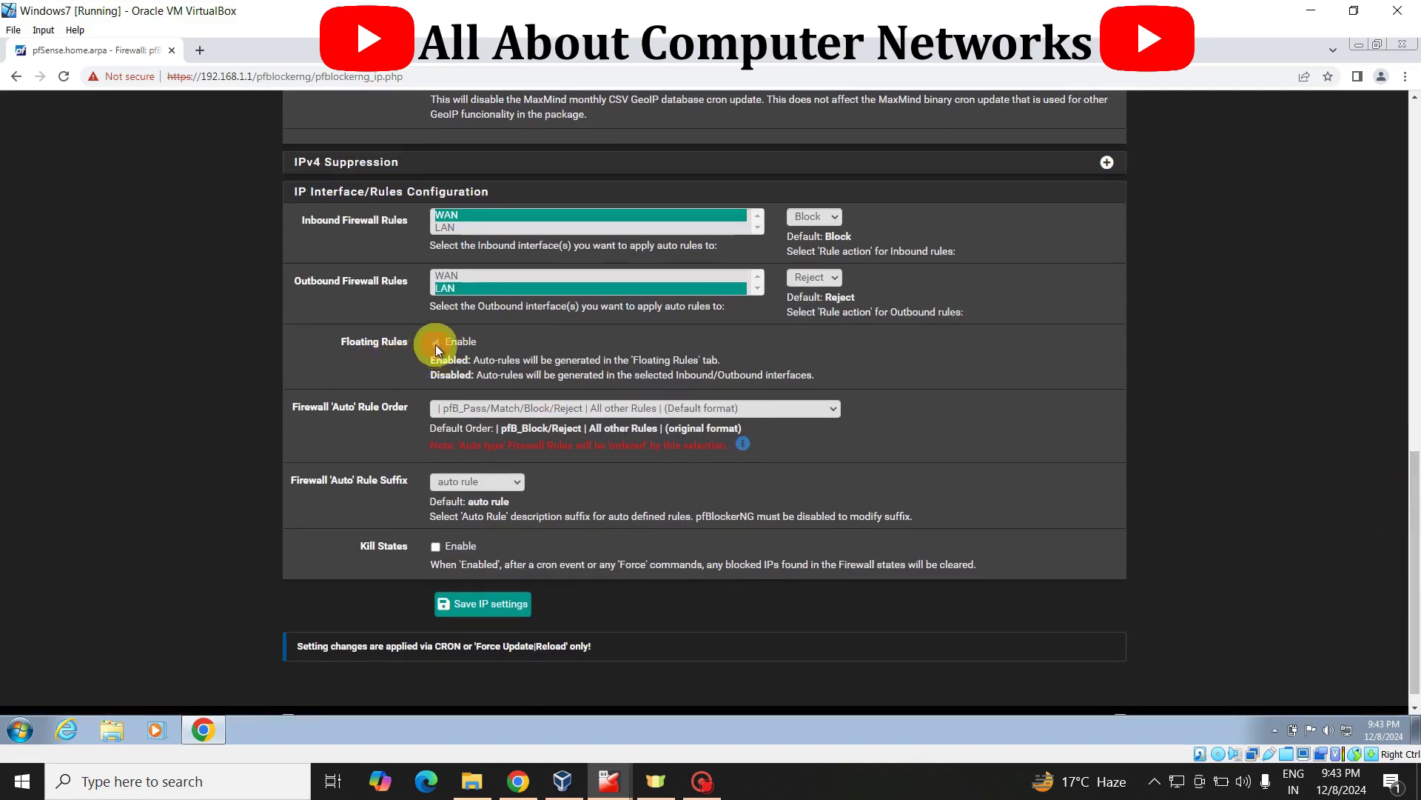
pyautogui.click(435, 343)
pyautogui.click(435, 548)
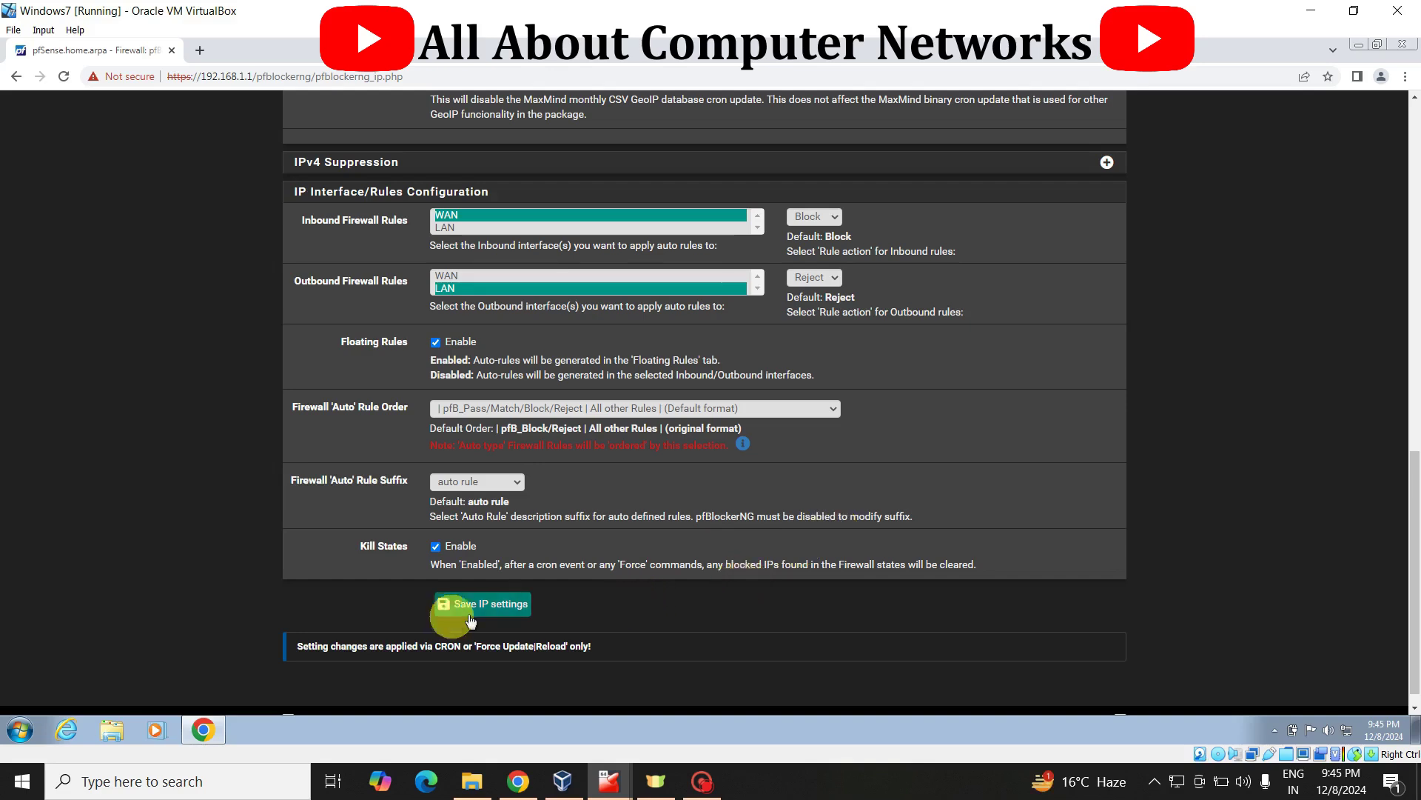
pyautogui.click(492, 609)
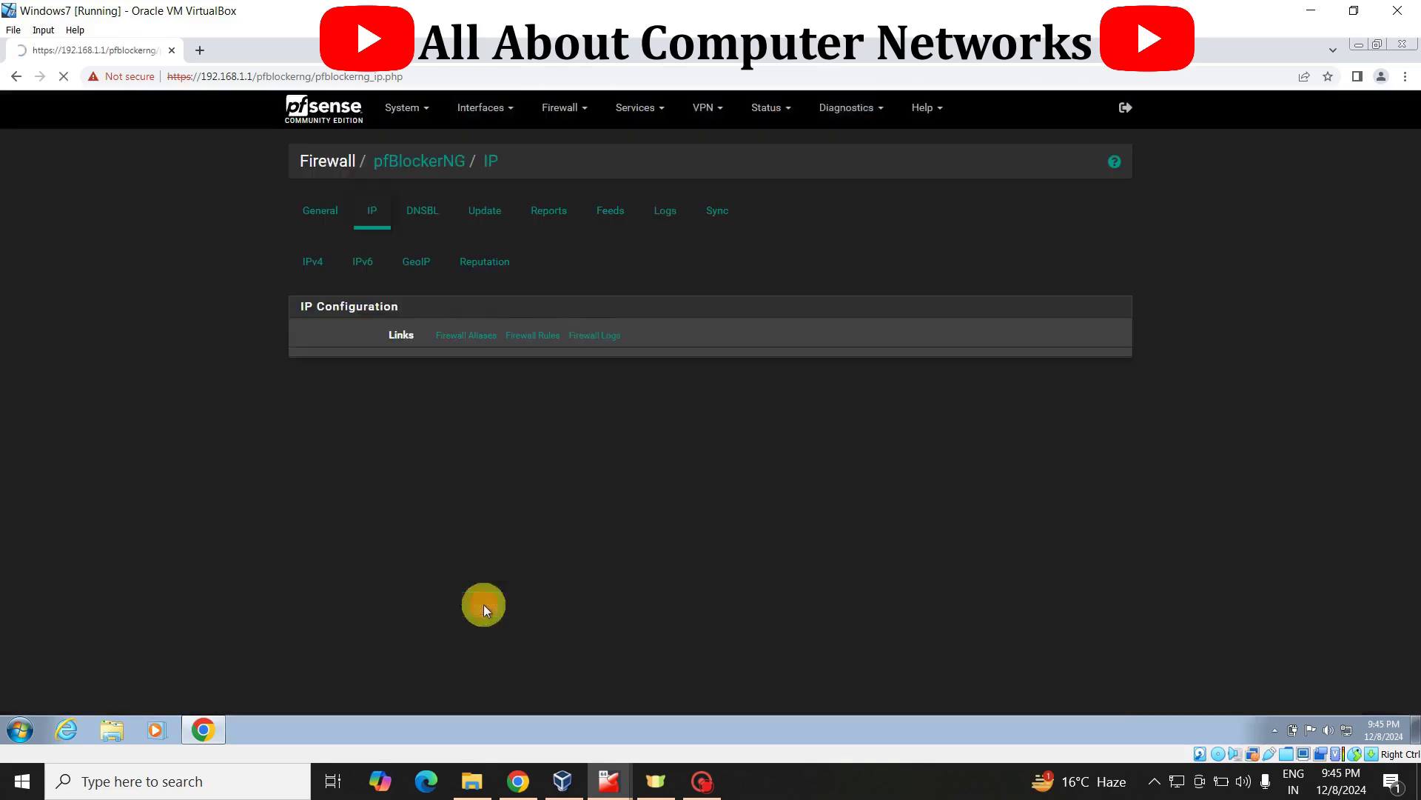
# - Set the DNSBL mode to Unbound python mode and enable Wildcard Blocking (TLD)
pyautogui.click(417, 213)
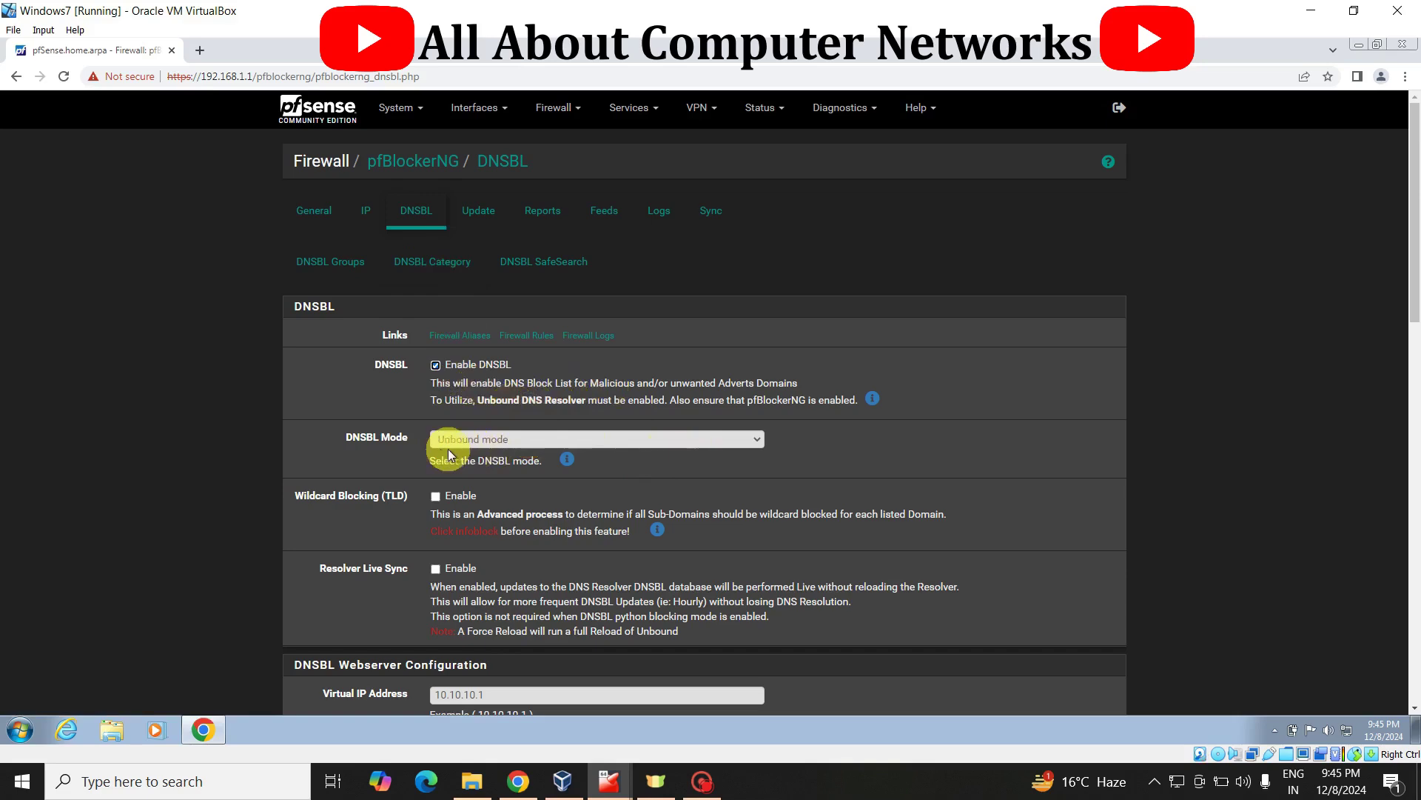
pyautogui.click(697, 439)
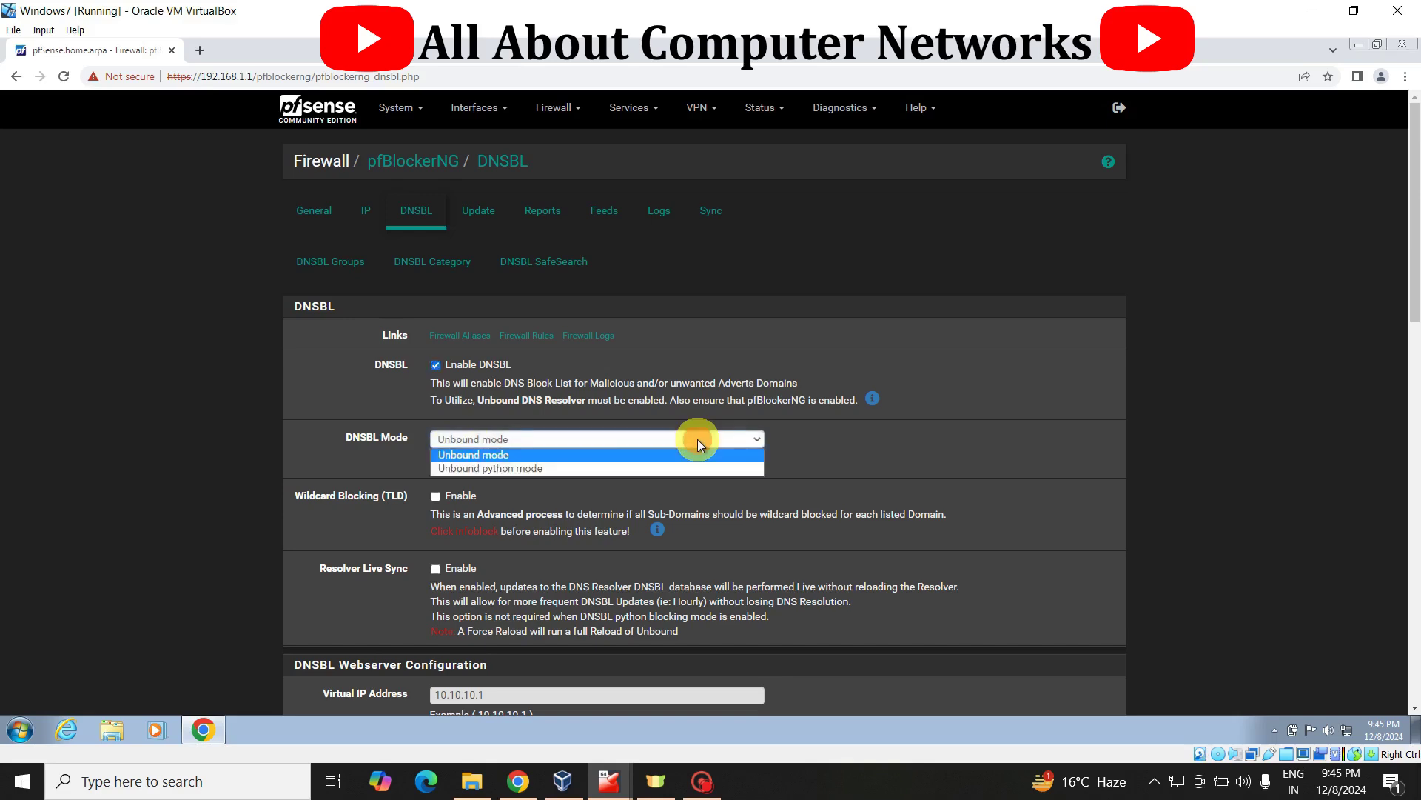
pyautogui.click(579, 469)
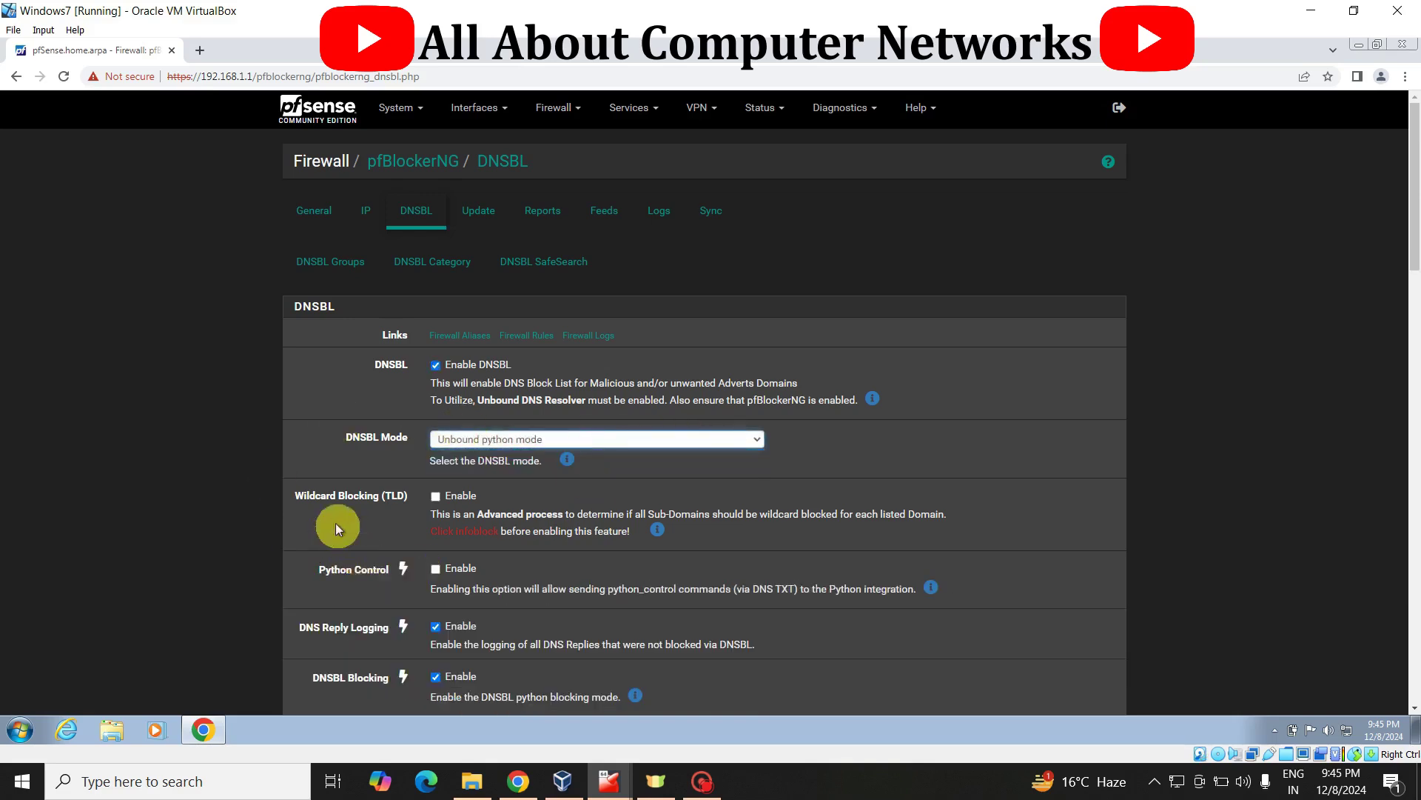
pyautogui.click(435, 496)
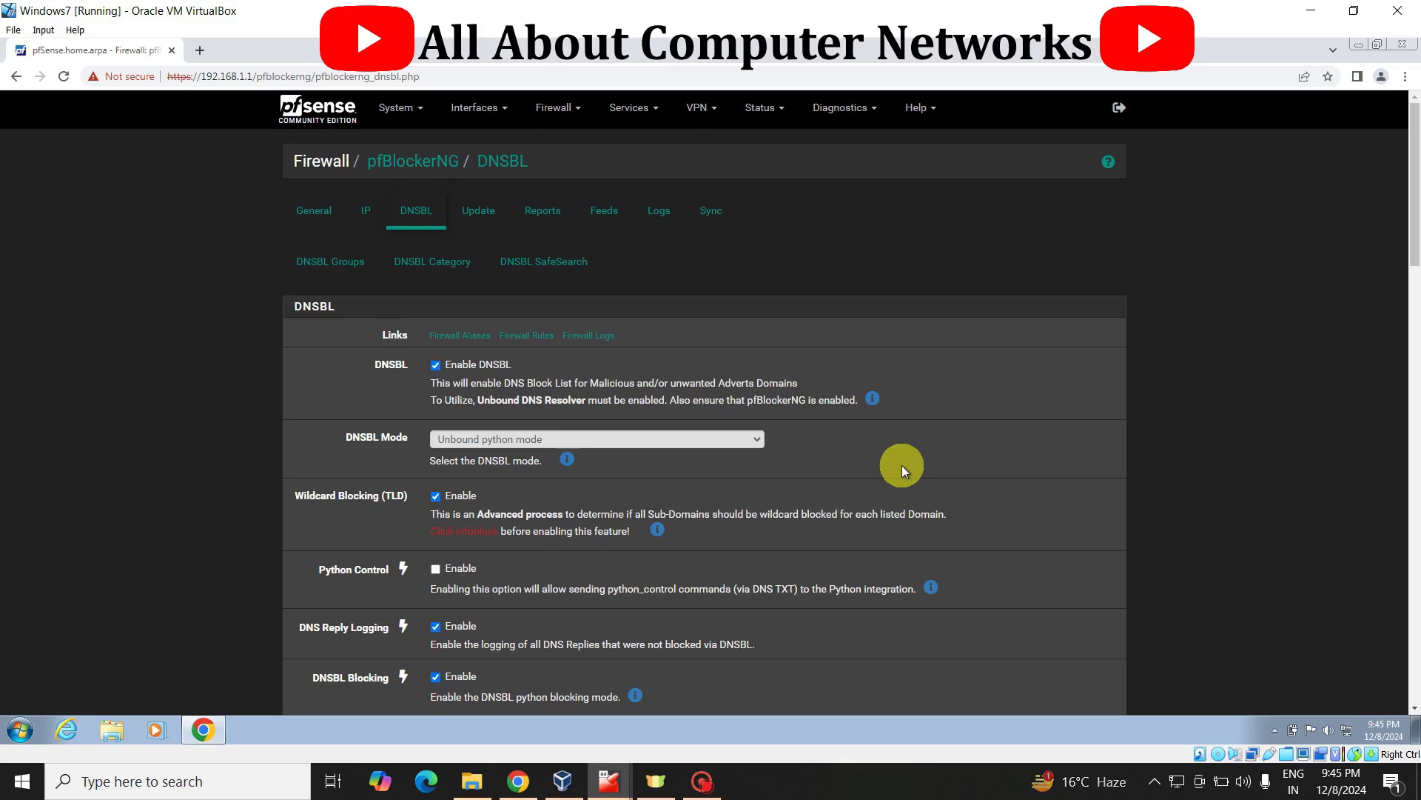
# - Show the help text for Wildcard Blocking (TLD) and enable Python Control
pyautogui.click(658, 529)
pyautogui.scroll(-5, 518, 370)
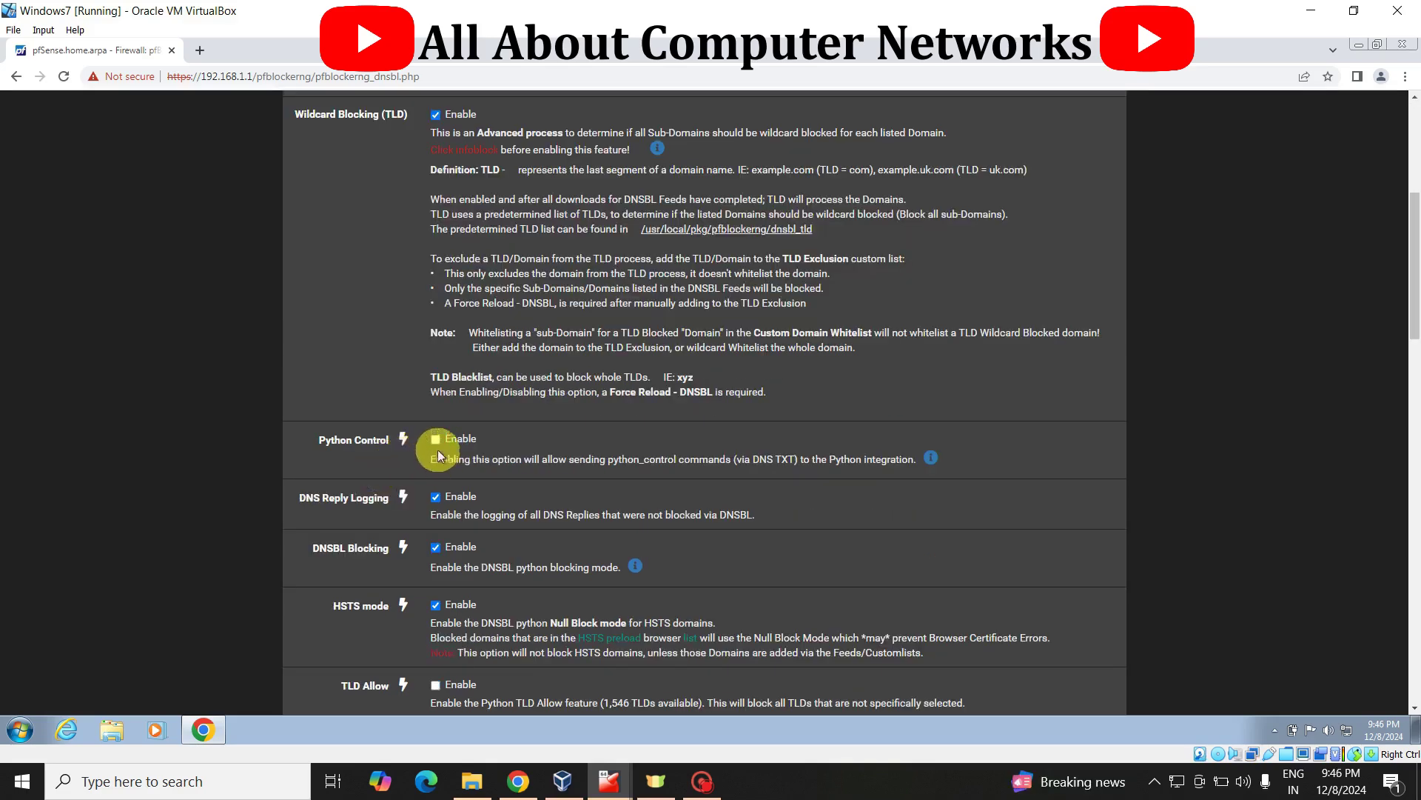
pyautogui.click(435, 440)
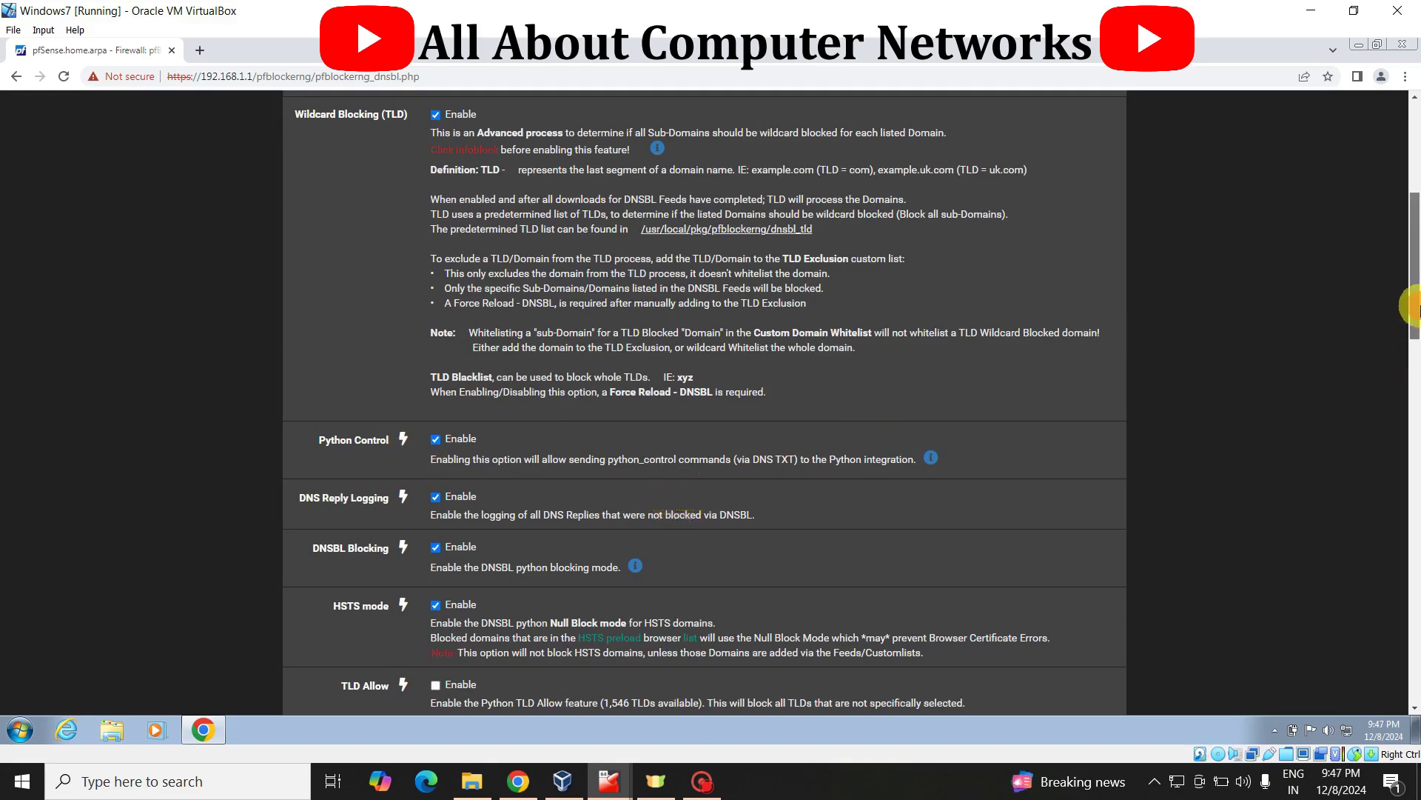
# - Enable Regex Blocking for DNSBL and expand the Python Regex List section
pyautogui.scroll(-1, 1410, 303)
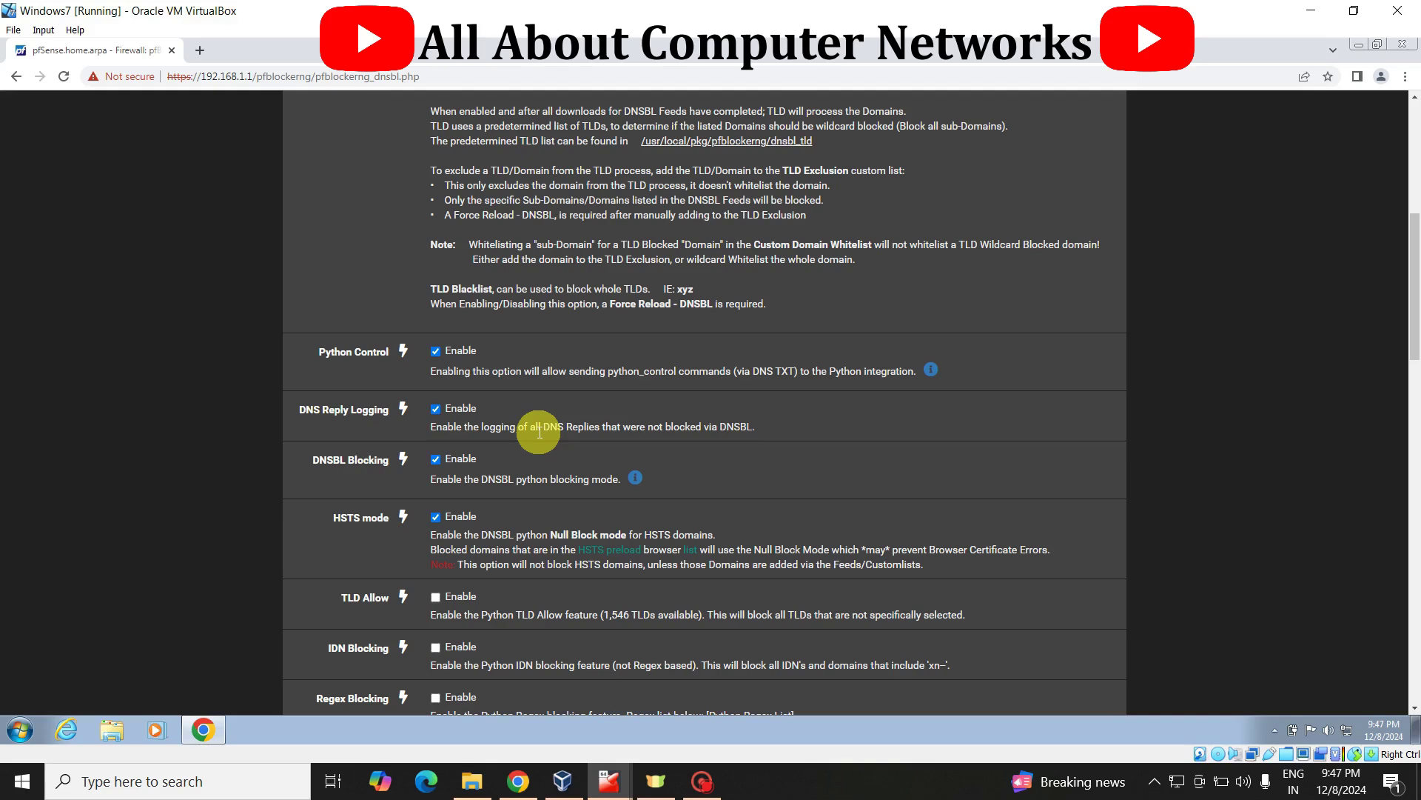
pyautogui.scroll(-2, 351, 351)
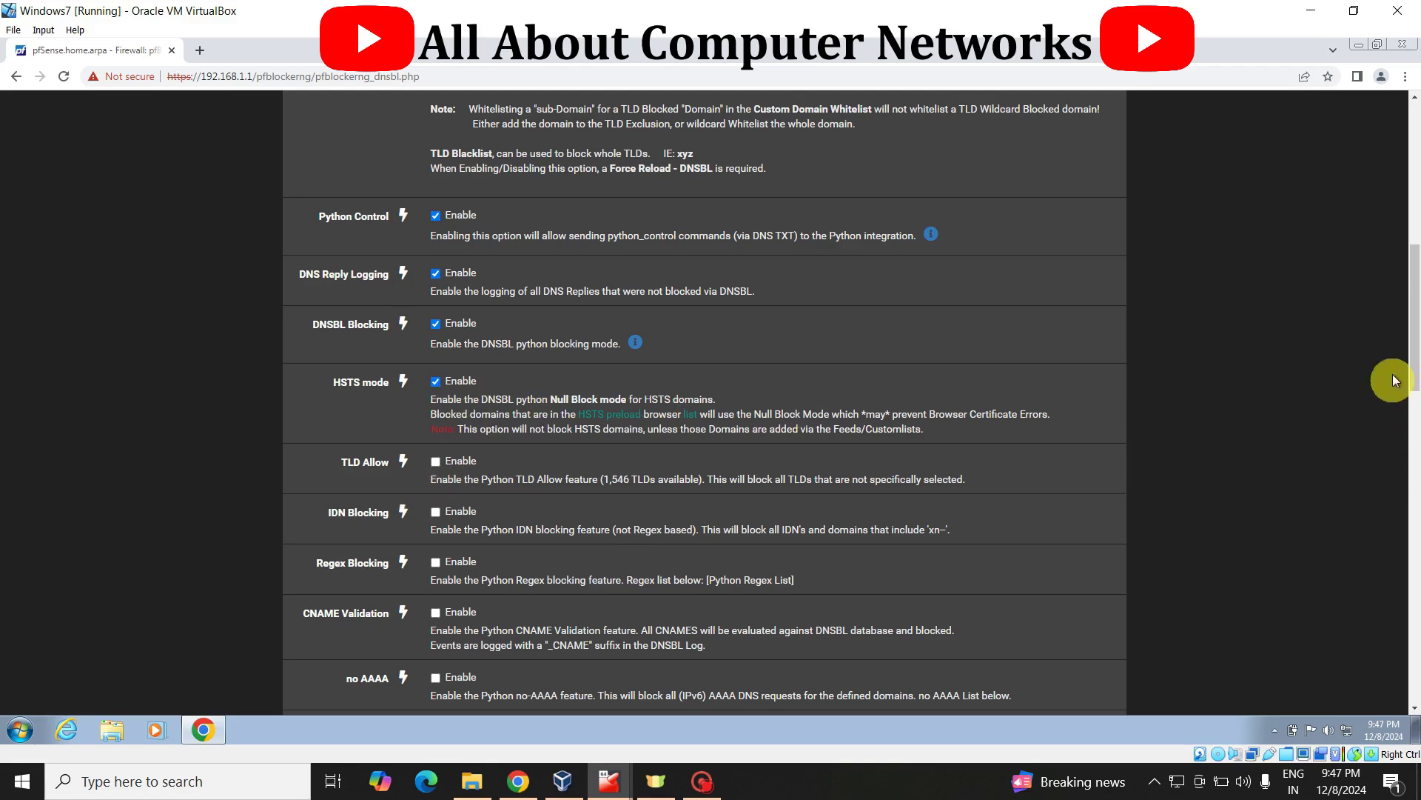
pyautogui.moveTo(1415, 352); pyautogui.dragTo(1417, 391)
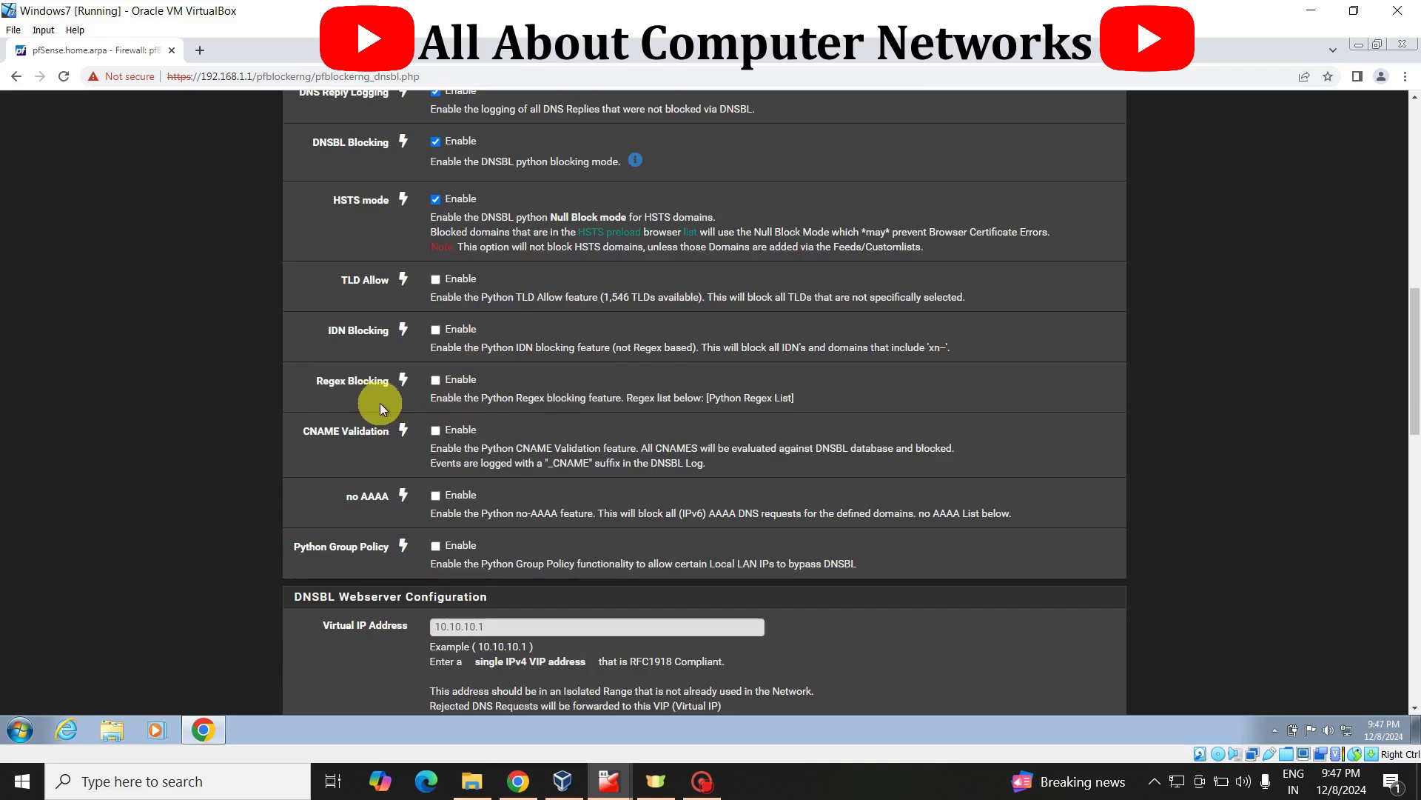
pyautogui.click(434, 381)
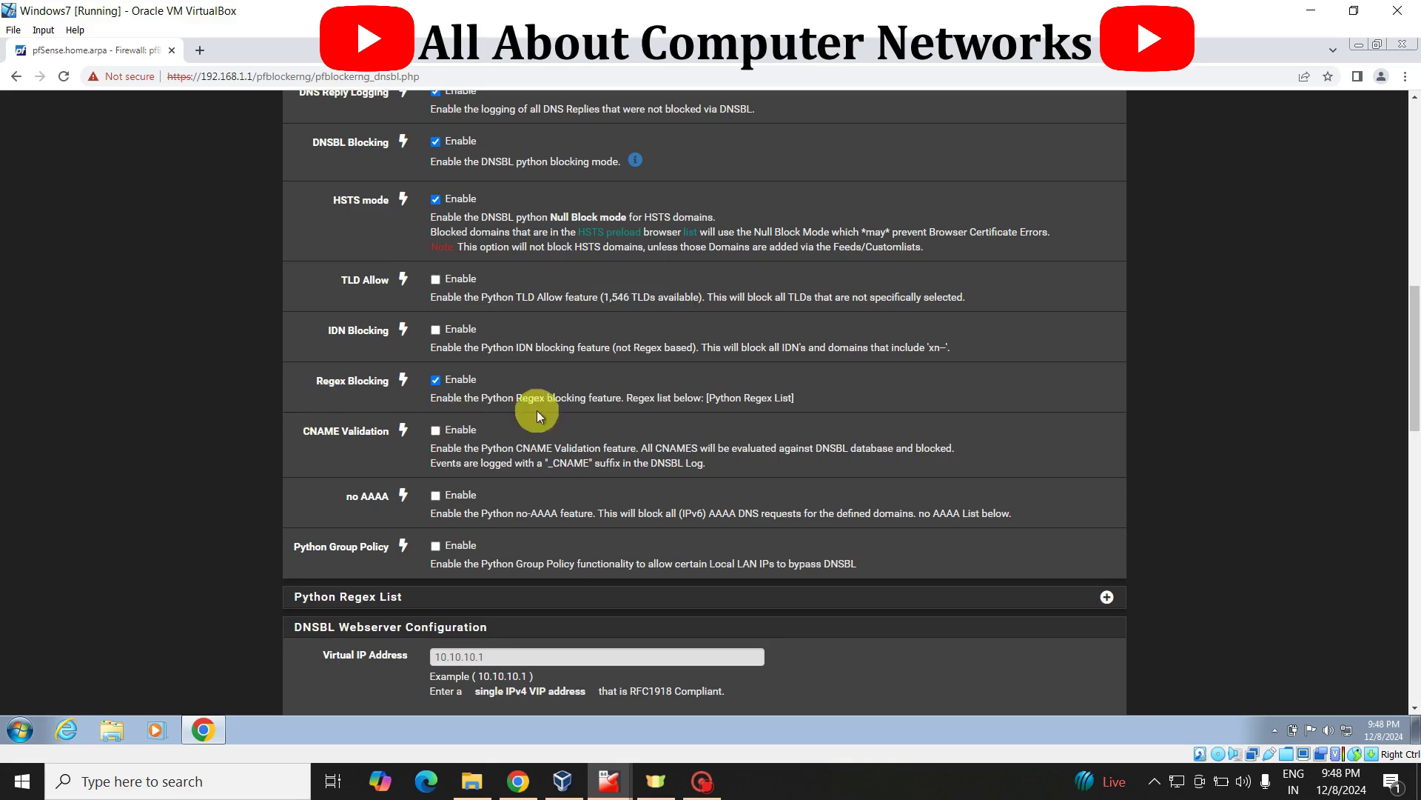
pyautogui.moveTo(1418, 370); pyautogui.dragTo(1417, 436)
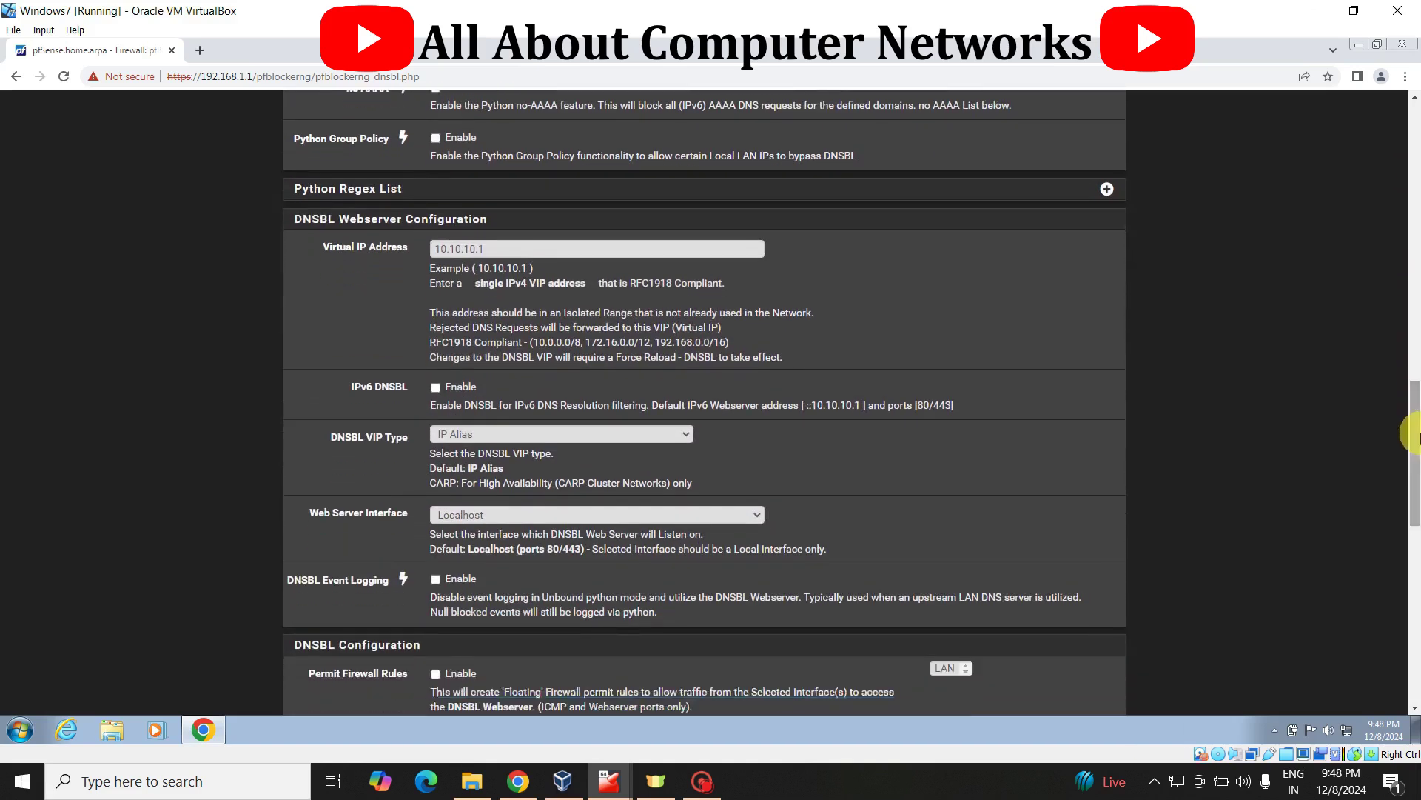
pyautogui.click(1107, 189)
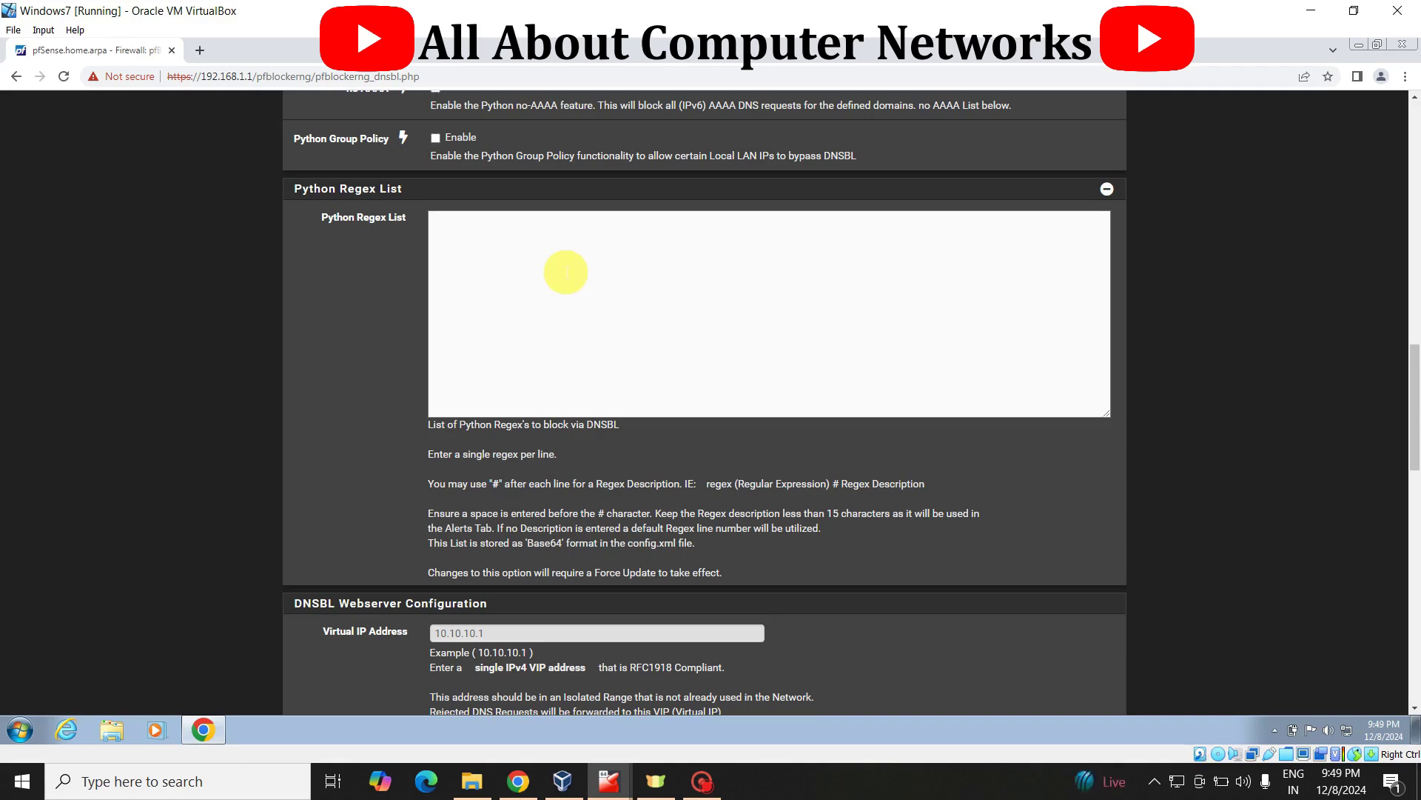
pyautogui.scroll(-4, 1408, 414)
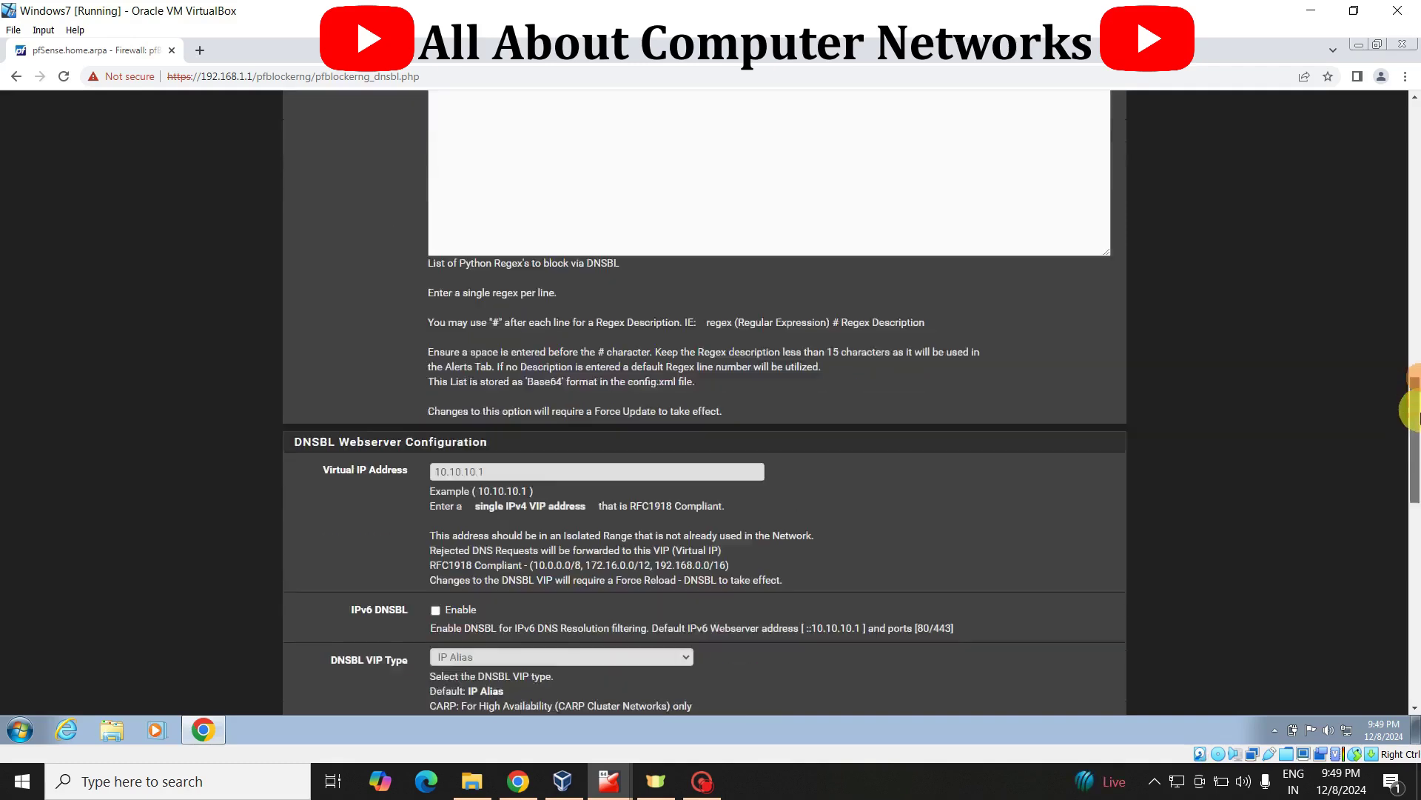
# - Enable CNAME Validation in the DNSBL Python settings
pyautogui.scroll(-1, 1410, 436)
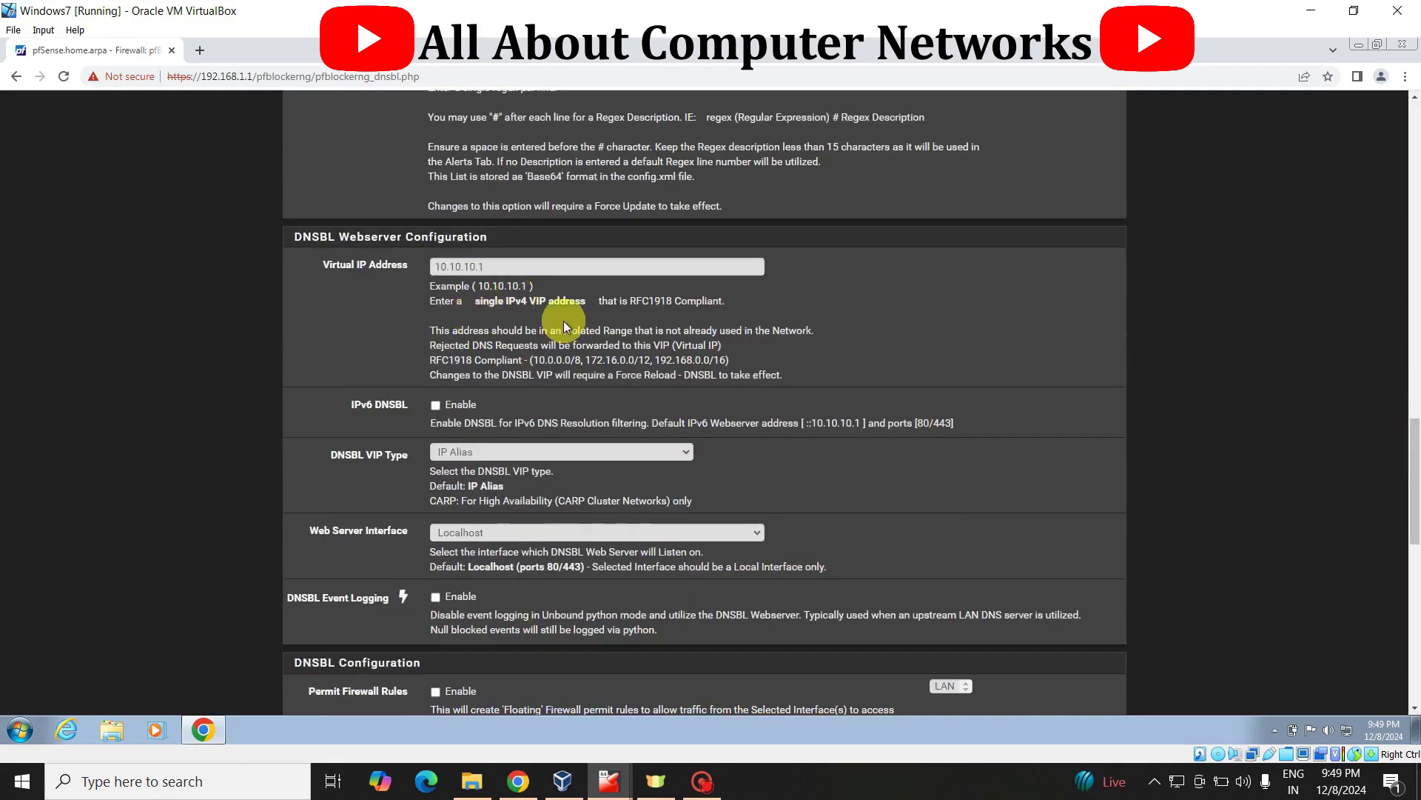
pyautogui.scroll(5, 1414, 467)
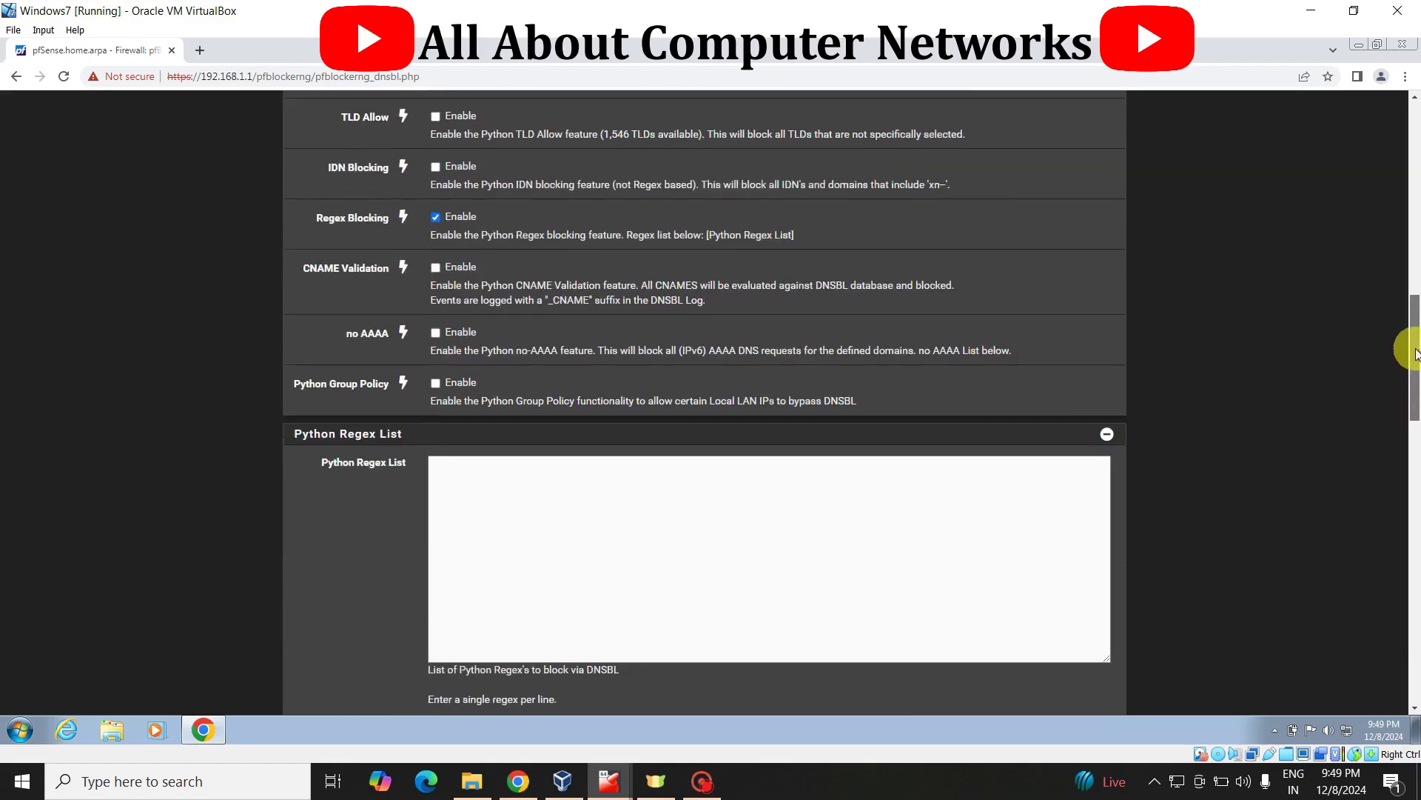
pyautogui.scroll(1, 1414, 354)
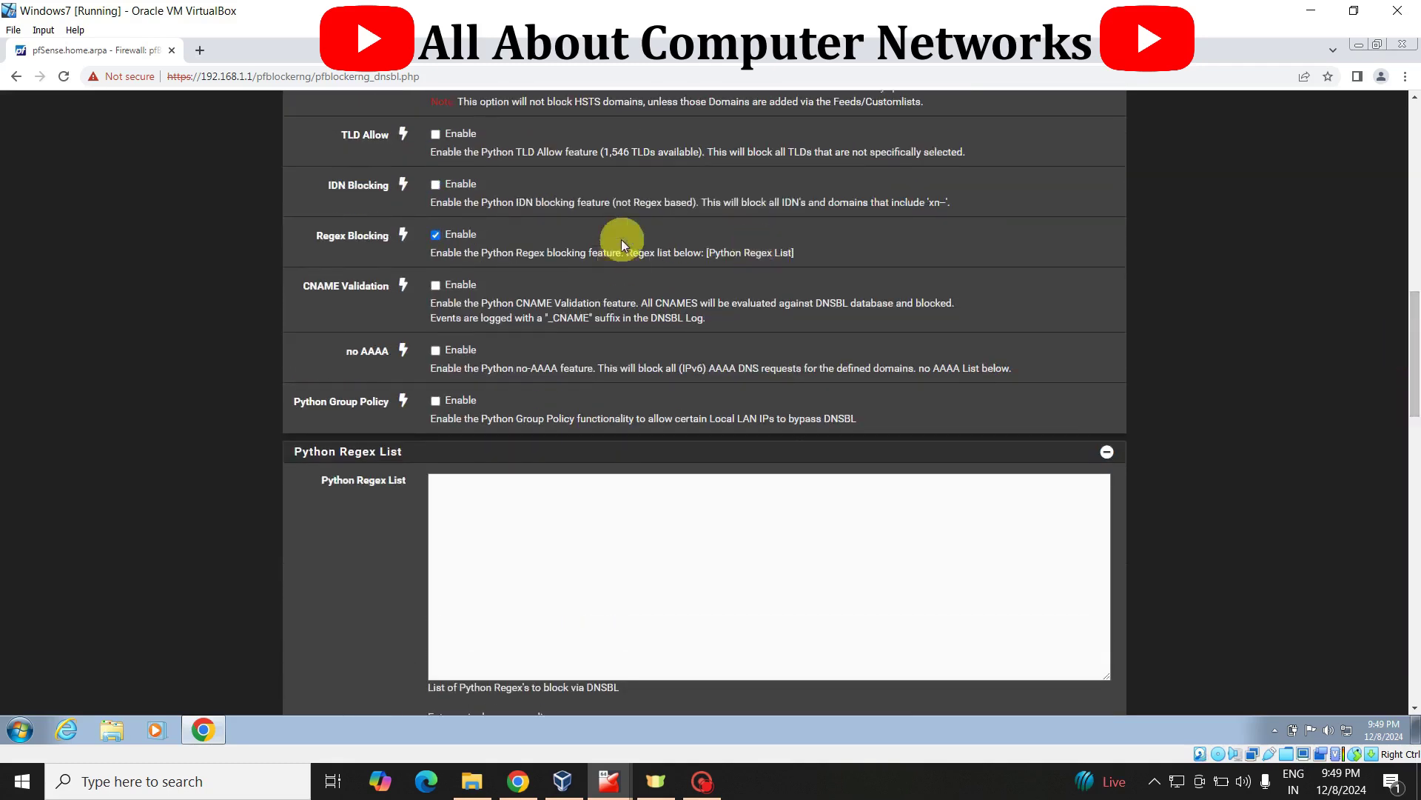
pyautogui.click(434, 285)
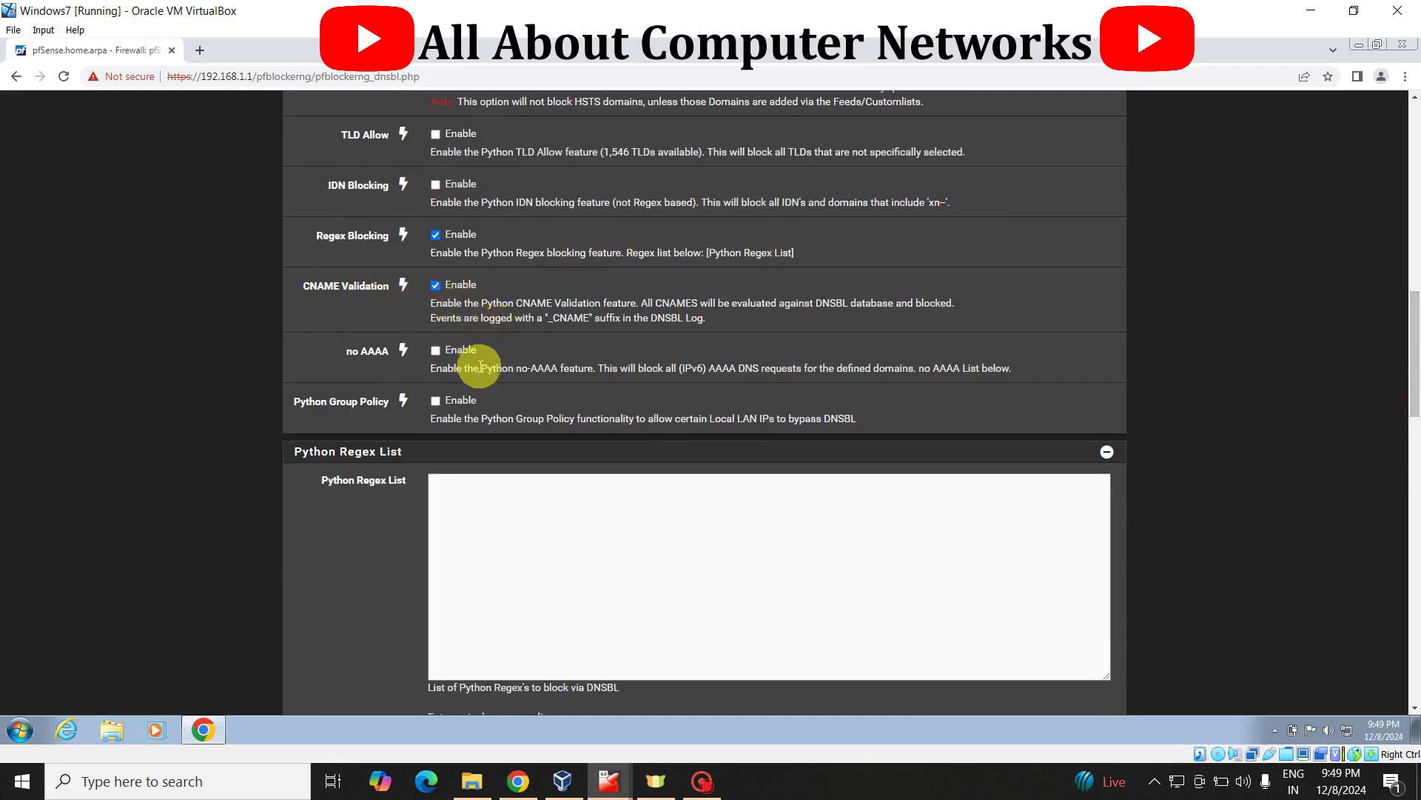
# - Enable Python Group Policy so that certain local LAN IPs can bypass DNSBL
pyautogui.scroll(-2, 1414, 355)
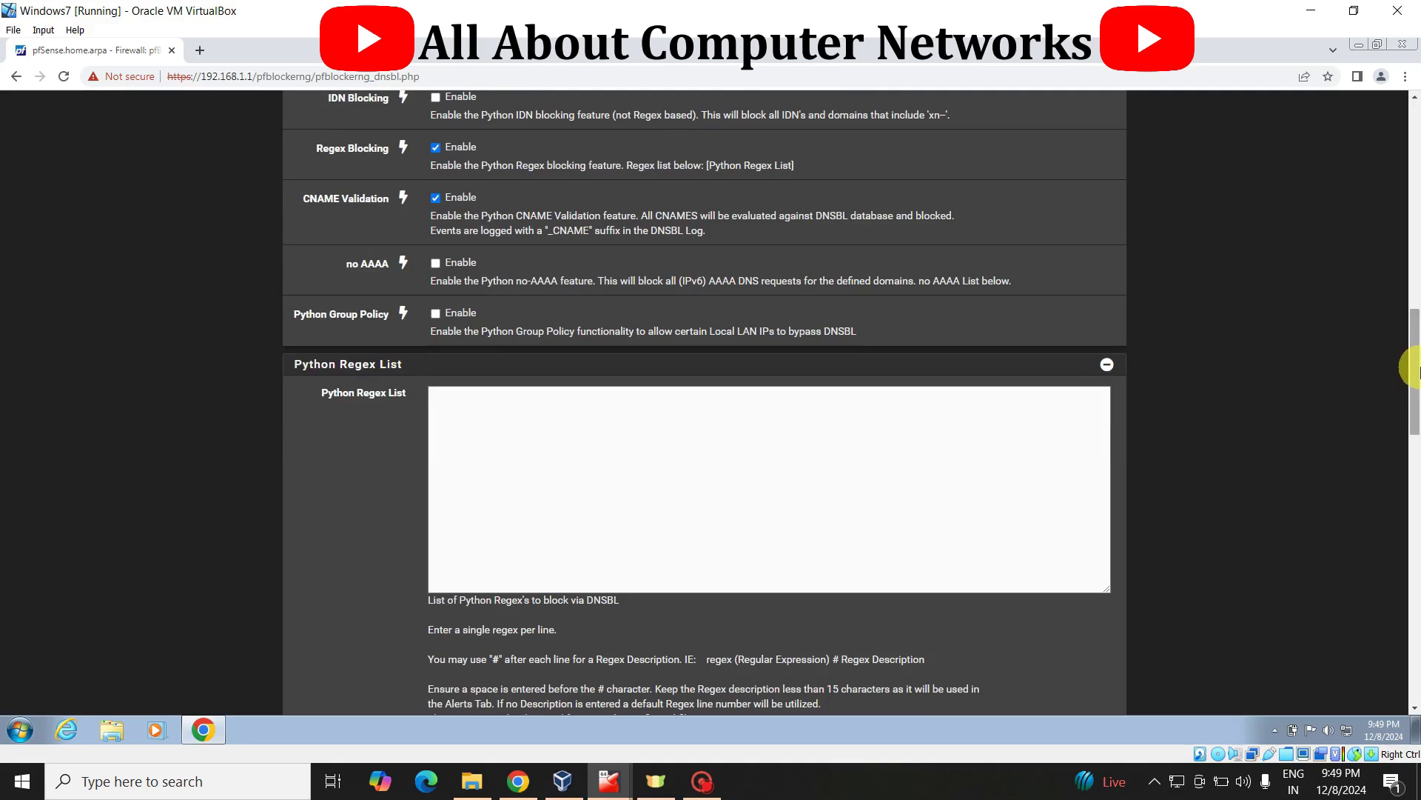
pyautogui.moveTo(1416, 371); pyautogui.dragTo(1416, 400)
pyautogui.scroll(2, 1416, 399)
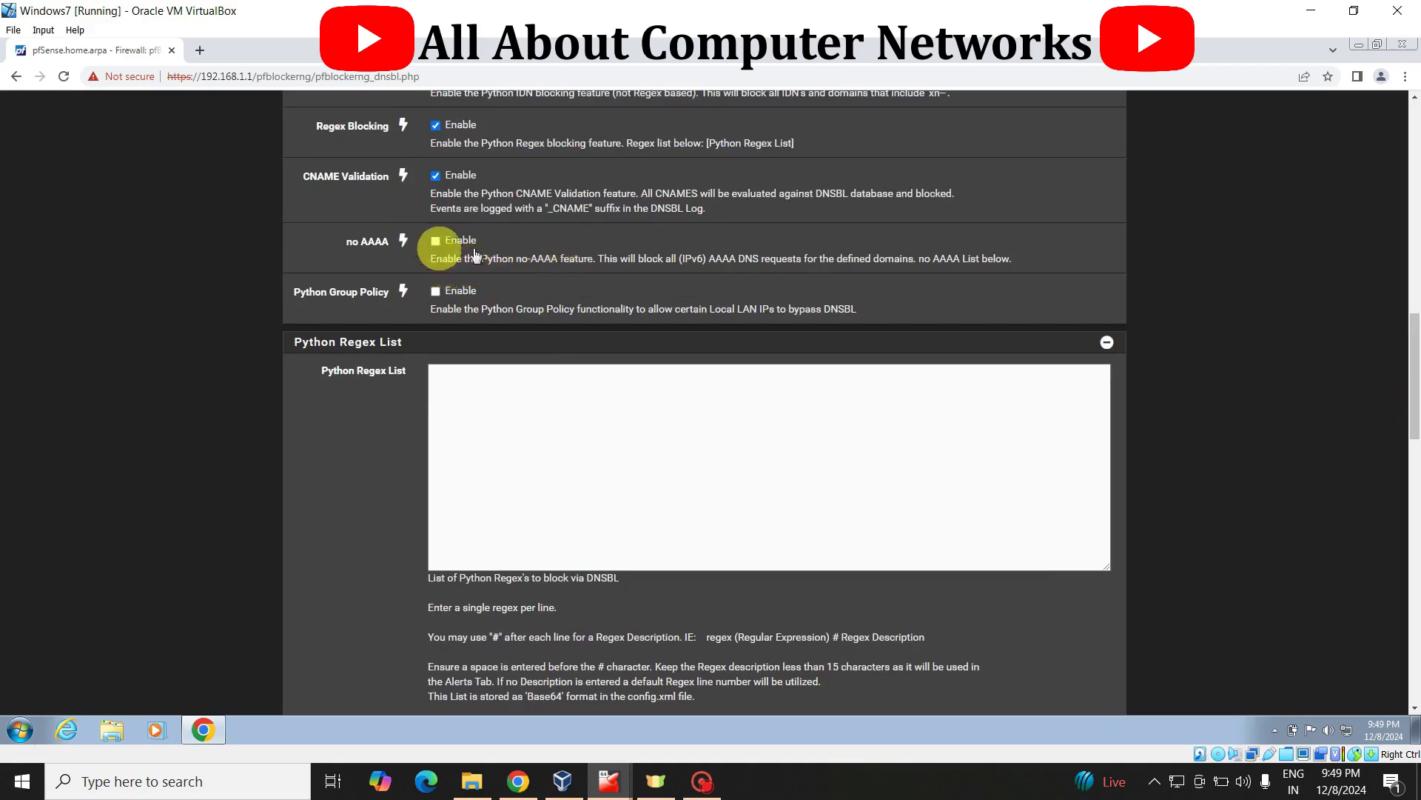
pyautogui.moveTo(1417, 366); pyautogui.dragTo(1417, 377)
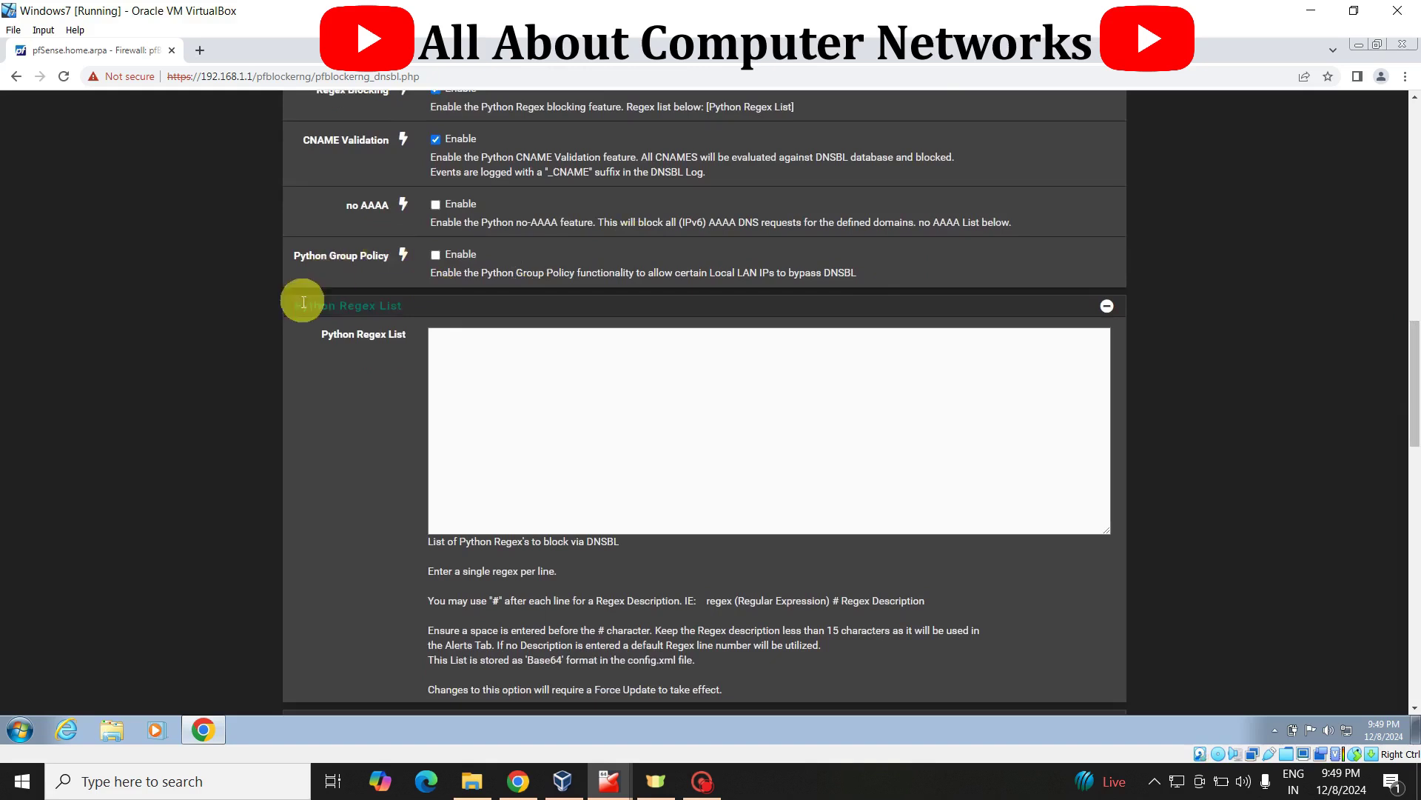
pyautogui.click(435, 255)
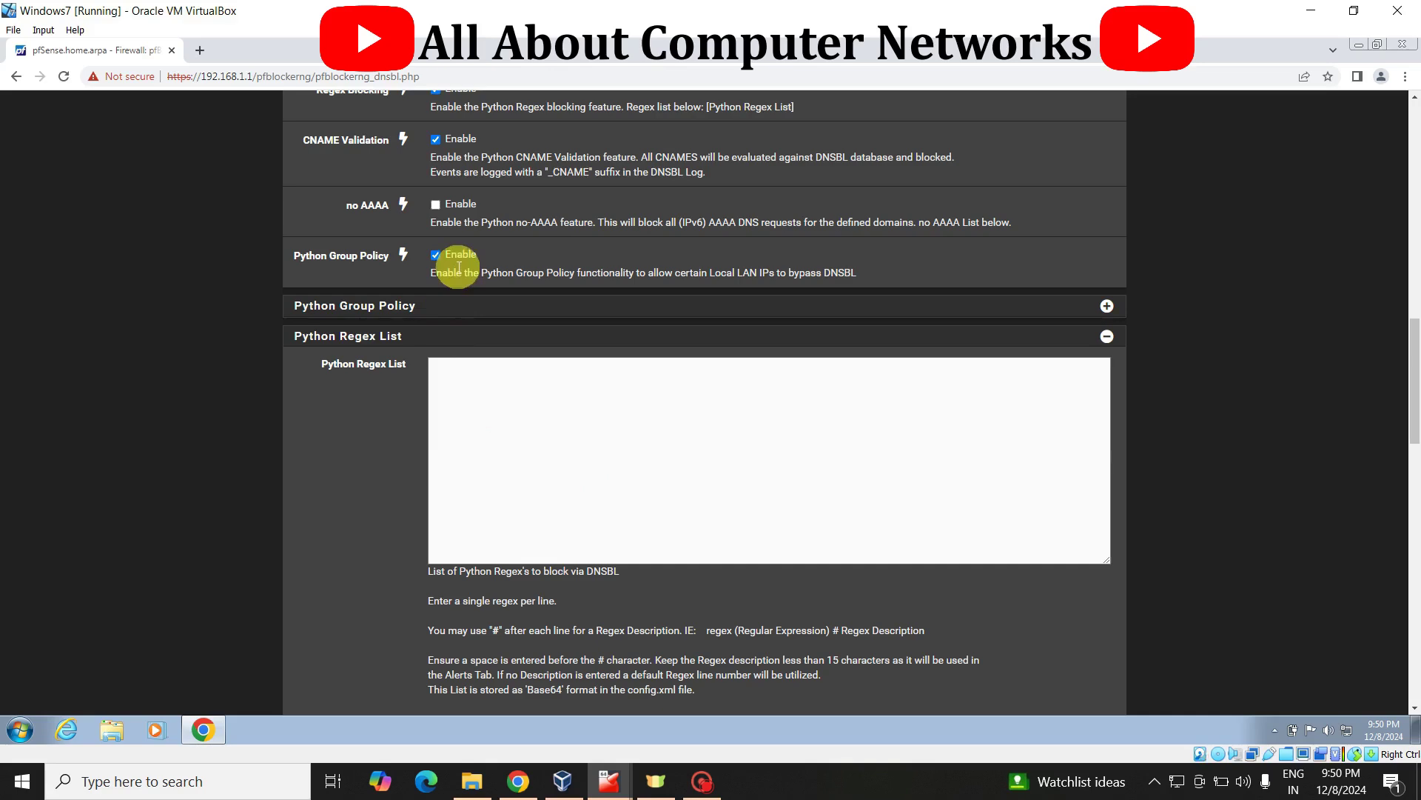
# - Set the List Action for DNSBL IPs to Deny Both and save the DNSBL settings
pyautogui.moveTo(1415, 383); pyautogui.dragTo(1415, 418)
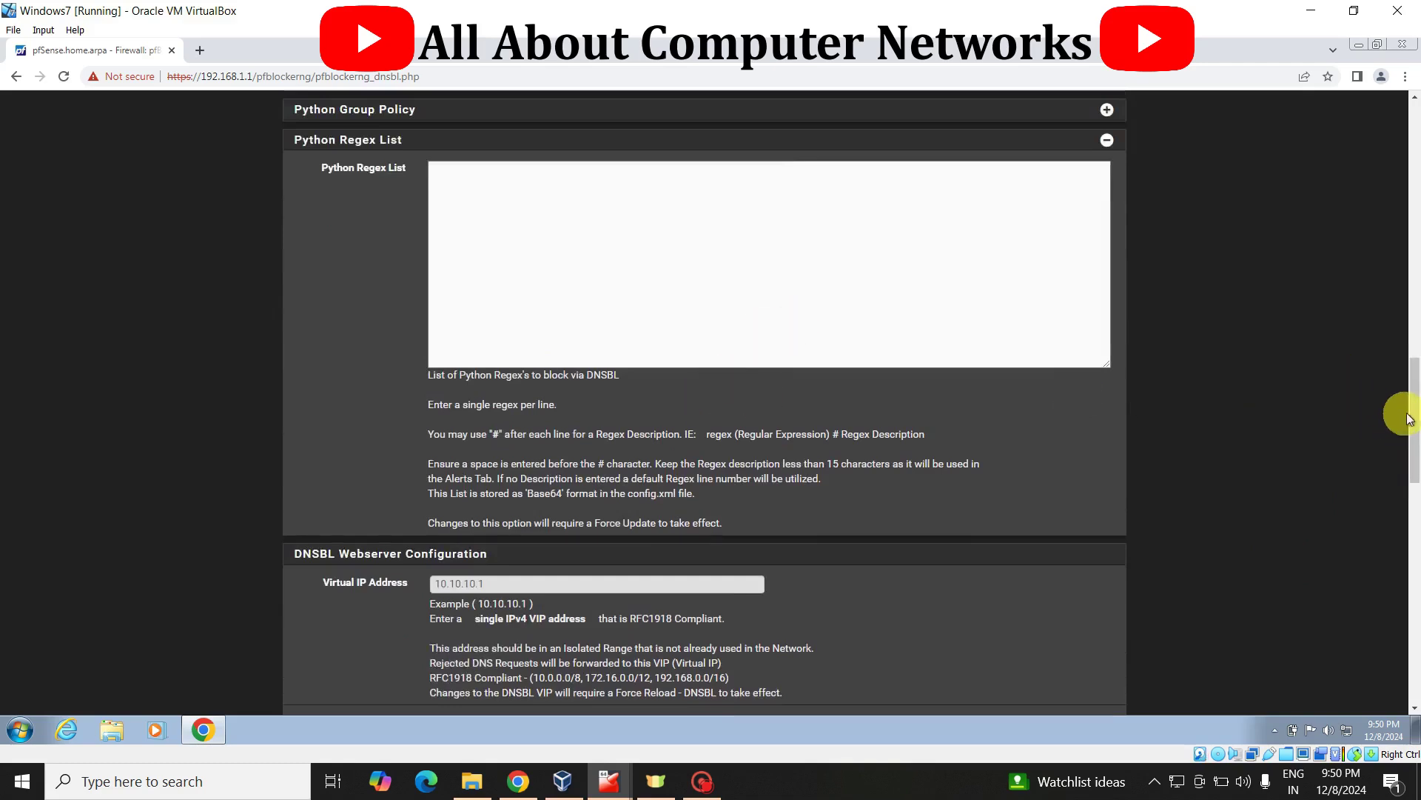
pyautogui.scroll(-2, 1409, 419)
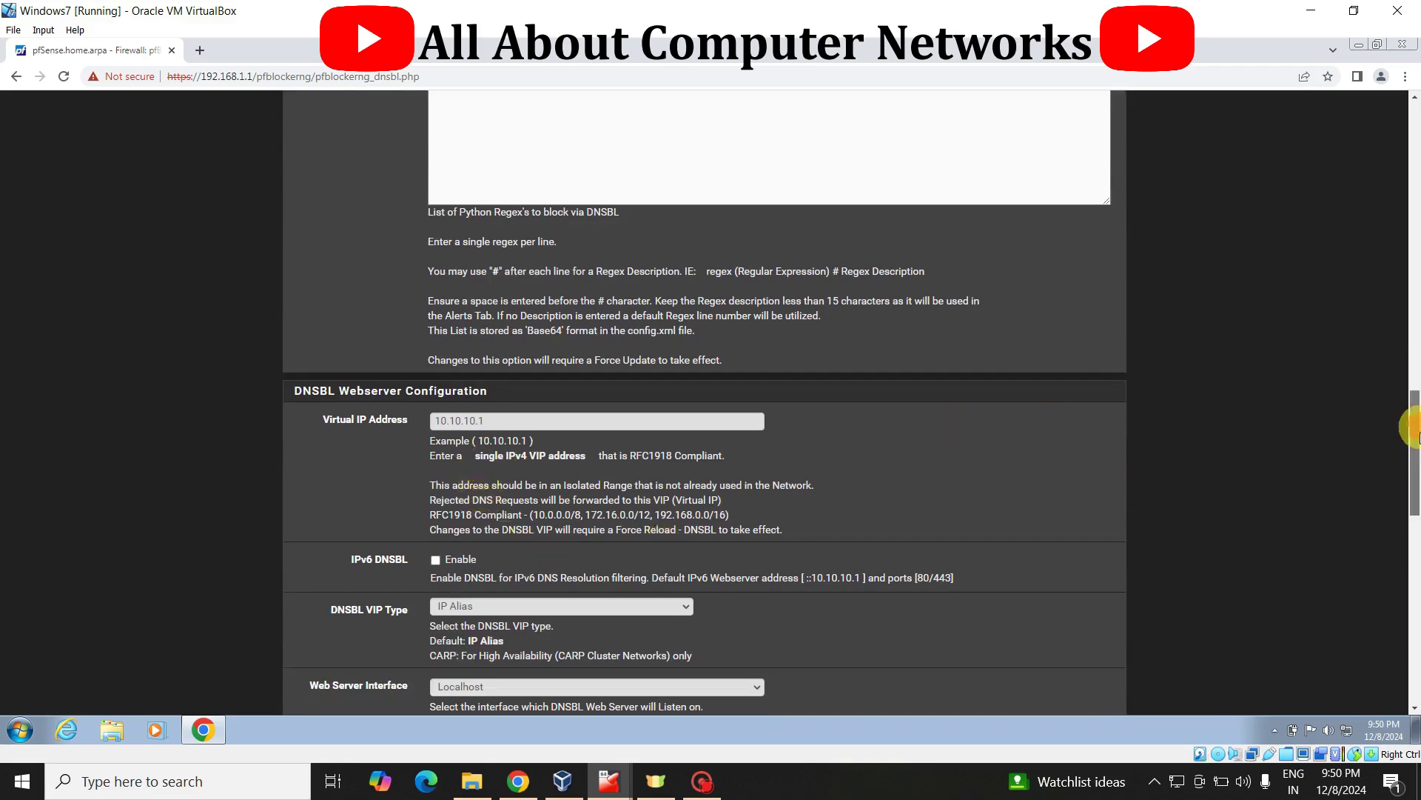
pyautogui.scroll(-2, 1414, 427)
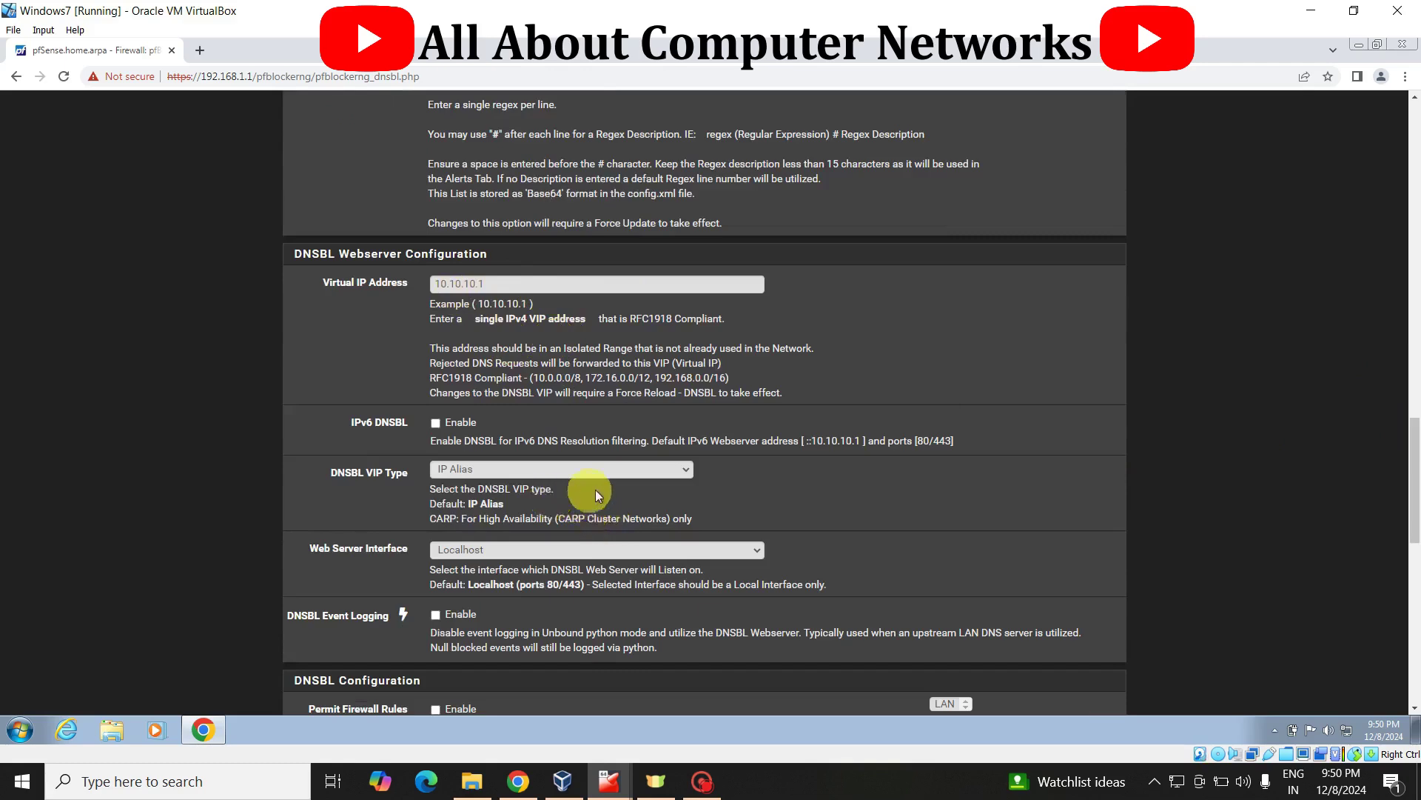
pyautogui.scroll(-1, 1415, 506)
pyautogui.moveTo(1414, 506); pyautogui.dragTo(1414, 636)
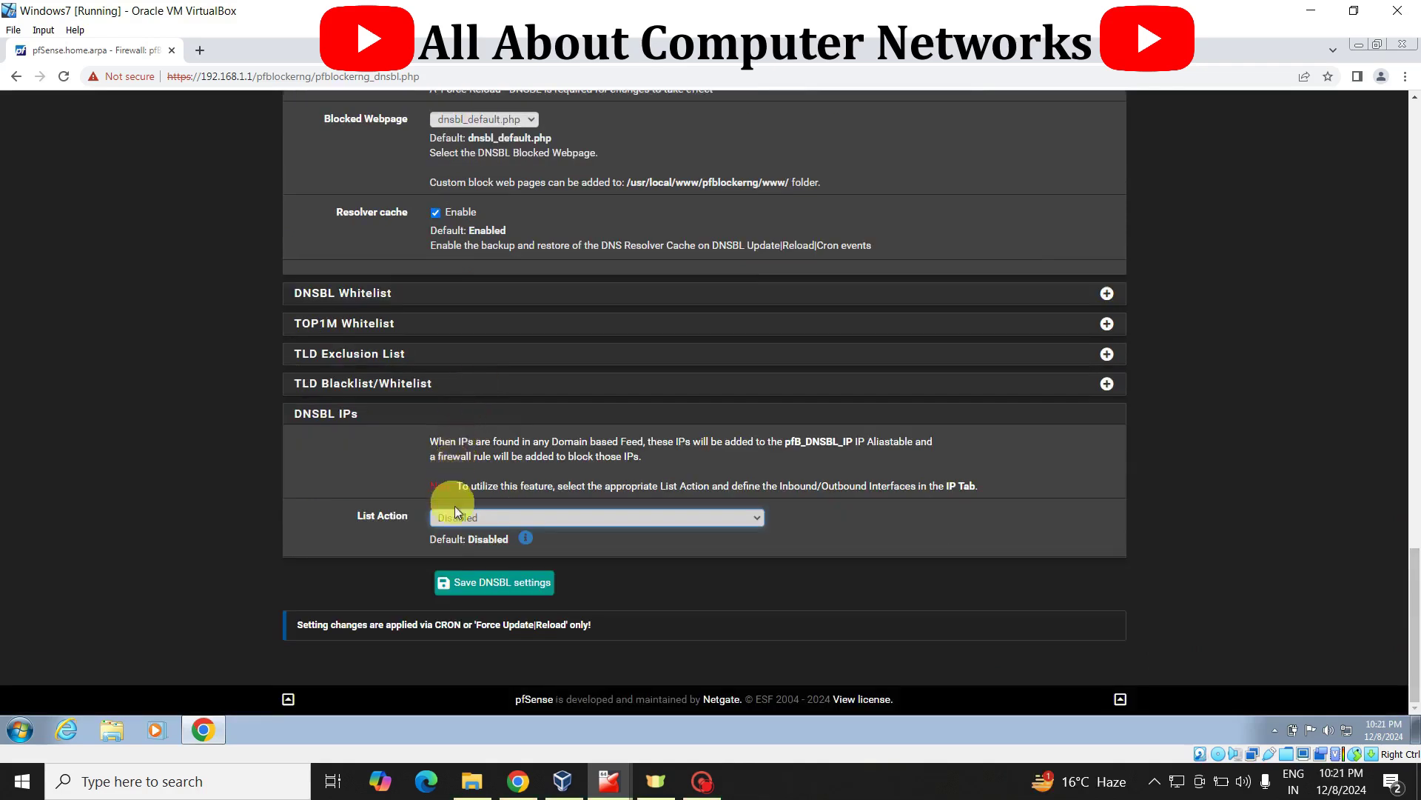
pyautogui.click(594, 520)
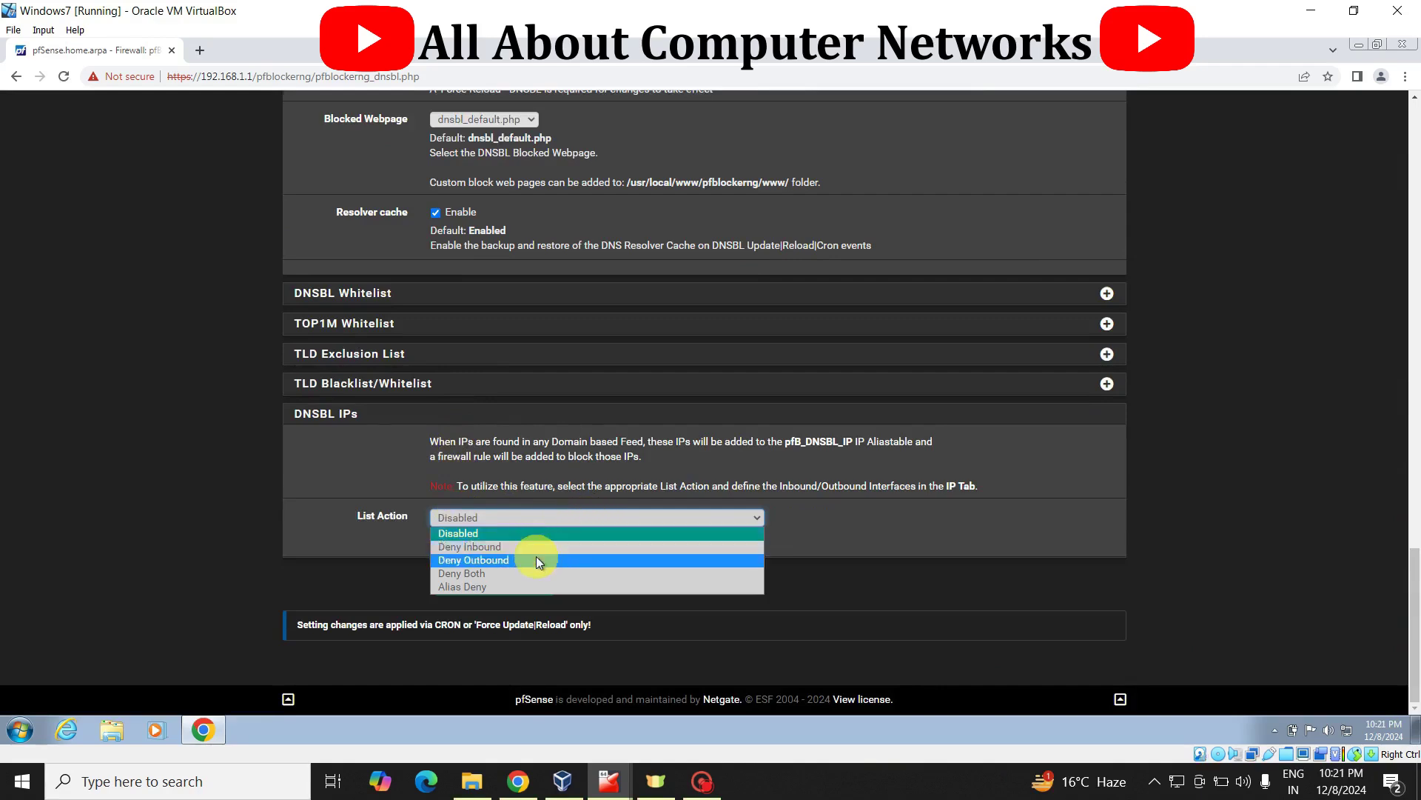
pyautogui.click(527, 573)
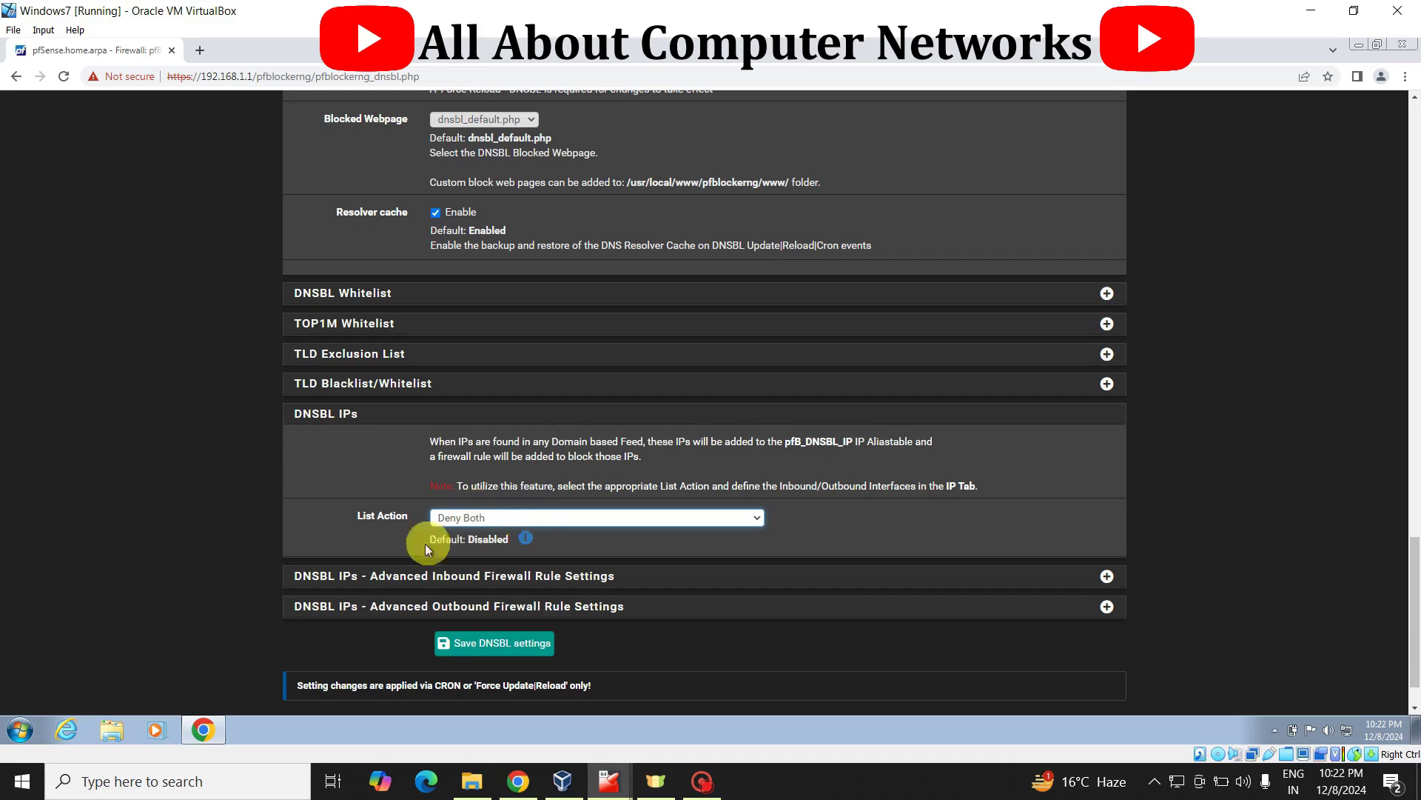
pyautogui.click(501, 644)
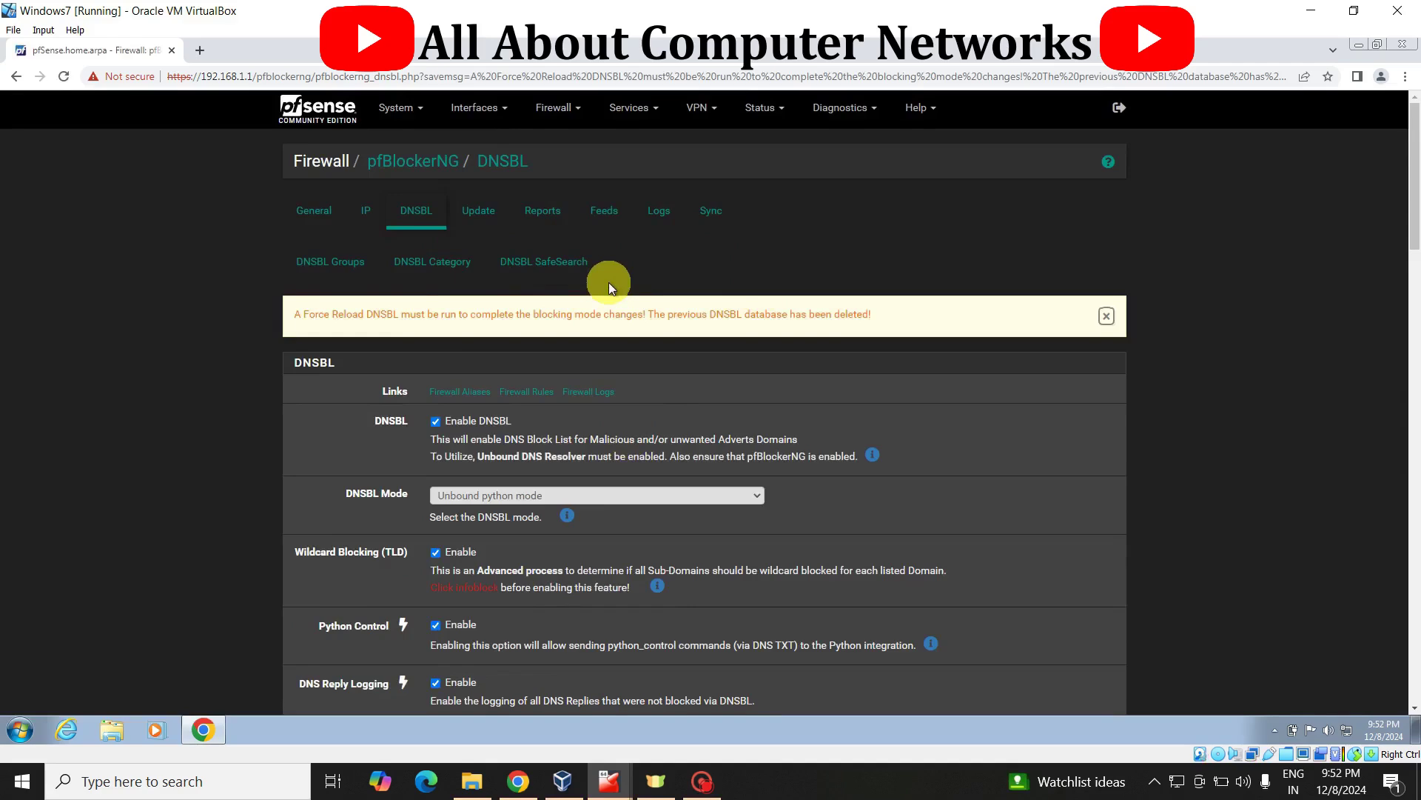
# - Open the DNSBL SafeSearch settings and enable DoH/DoT/DoQ Blocking
pyautogui.click(535, 265)
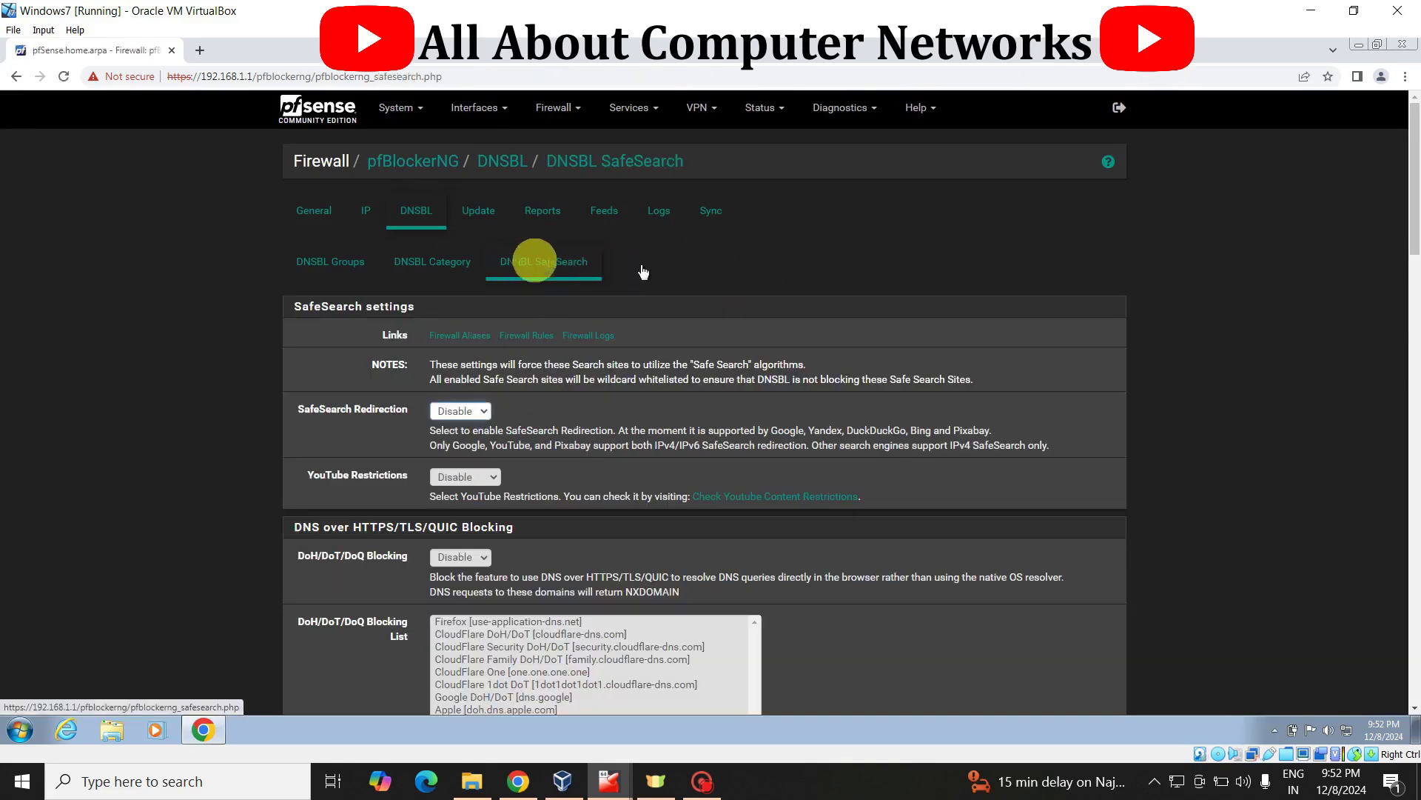
pyautogui.moveTo(1414, 203); pyautogui.dragTo(1414, 273)
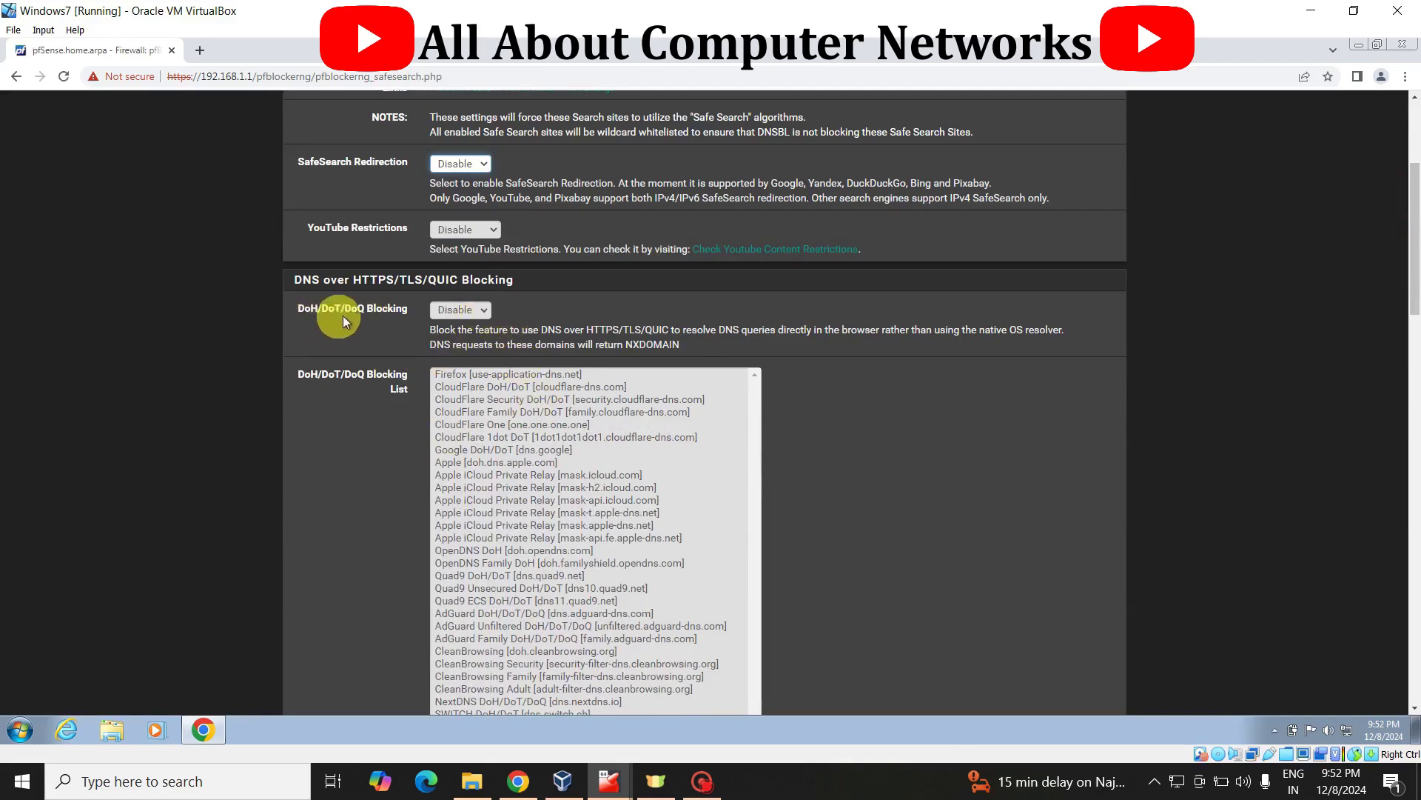
pyautogui.click(483, 309)
pyautogui.click(462, 342)
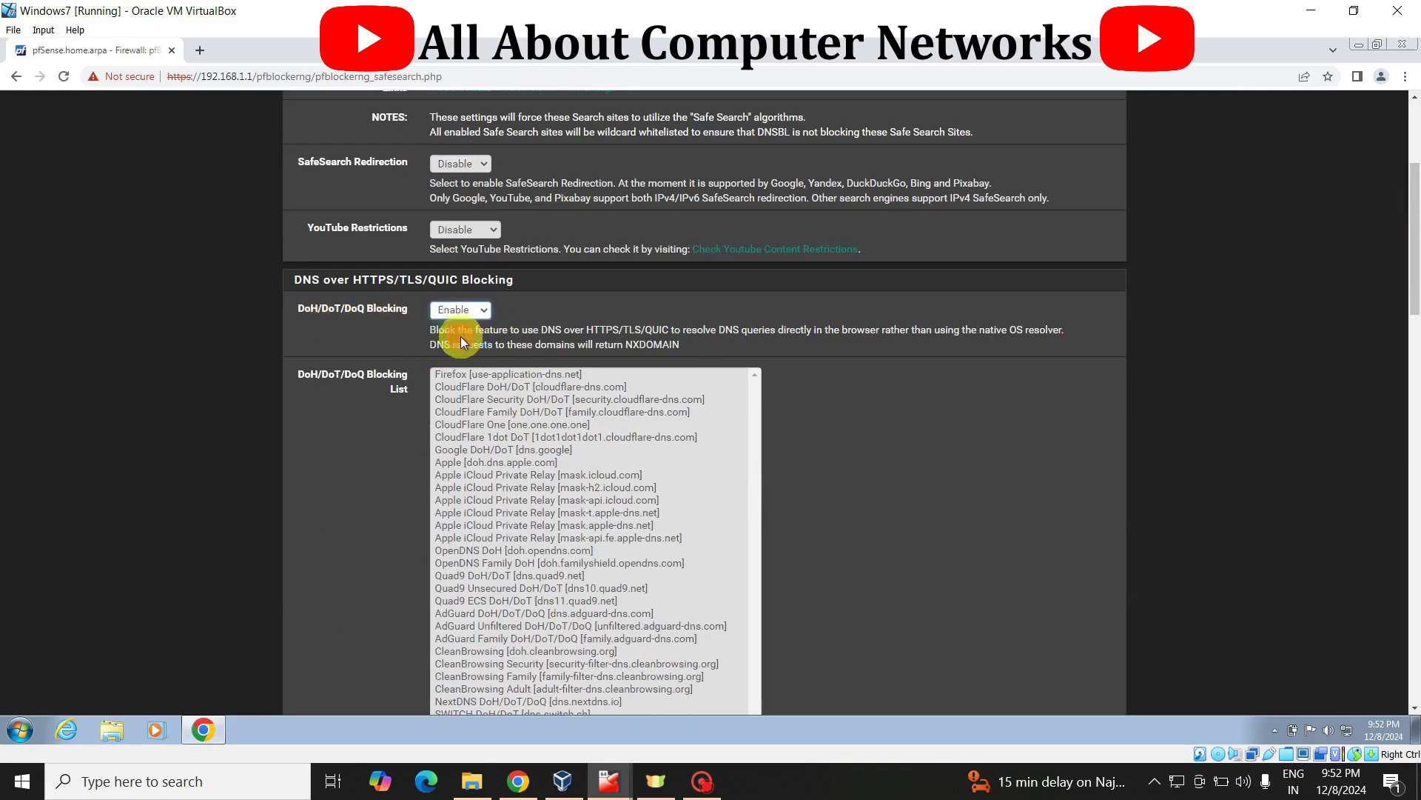
# - Select all DNS servers in the DoH/DoT/DoQ Blocking List and save the SafeSearch configuration
pyautogui.click(496, 376)
pyautogui.scroll(-4, 496, 376)
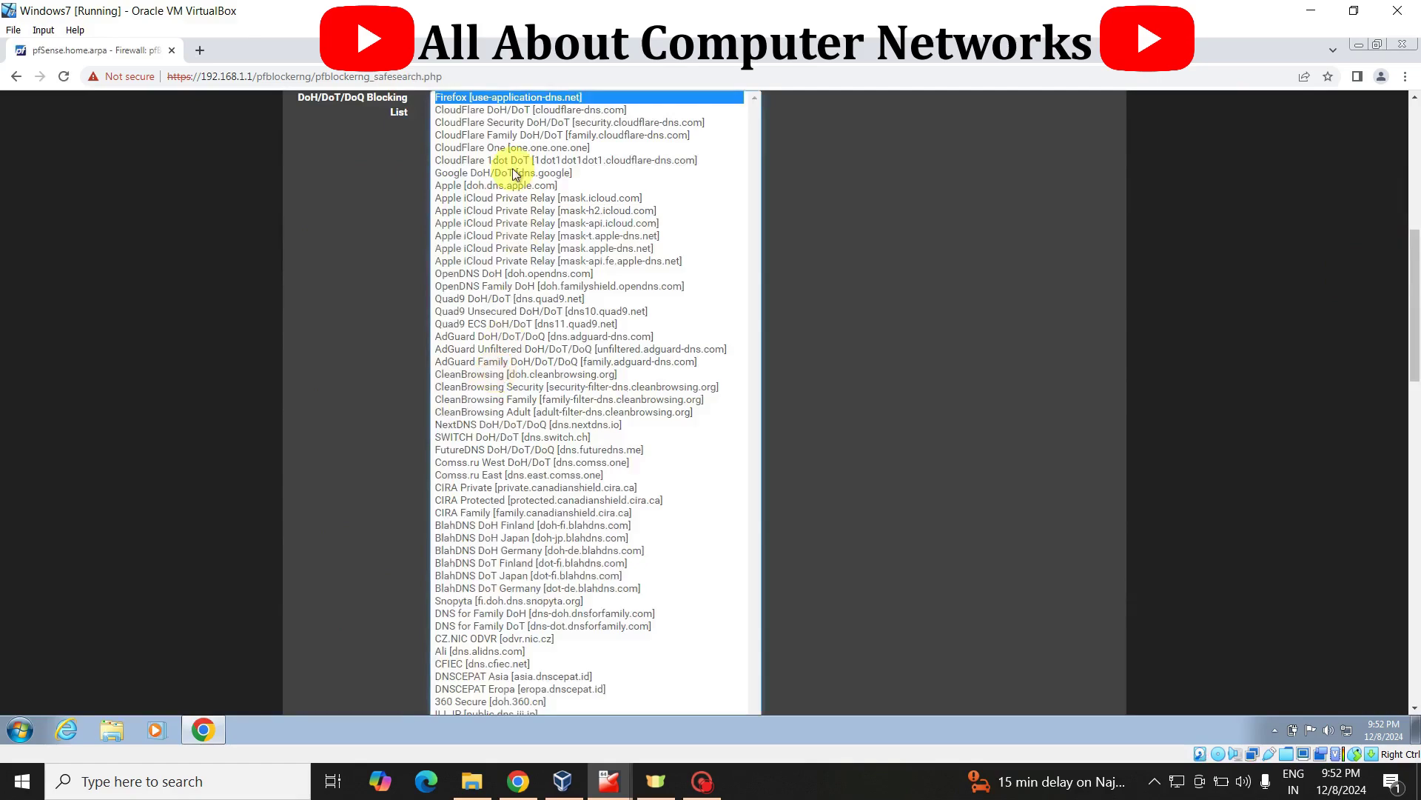
pyautogui.hotkey('ctrl', 'a')
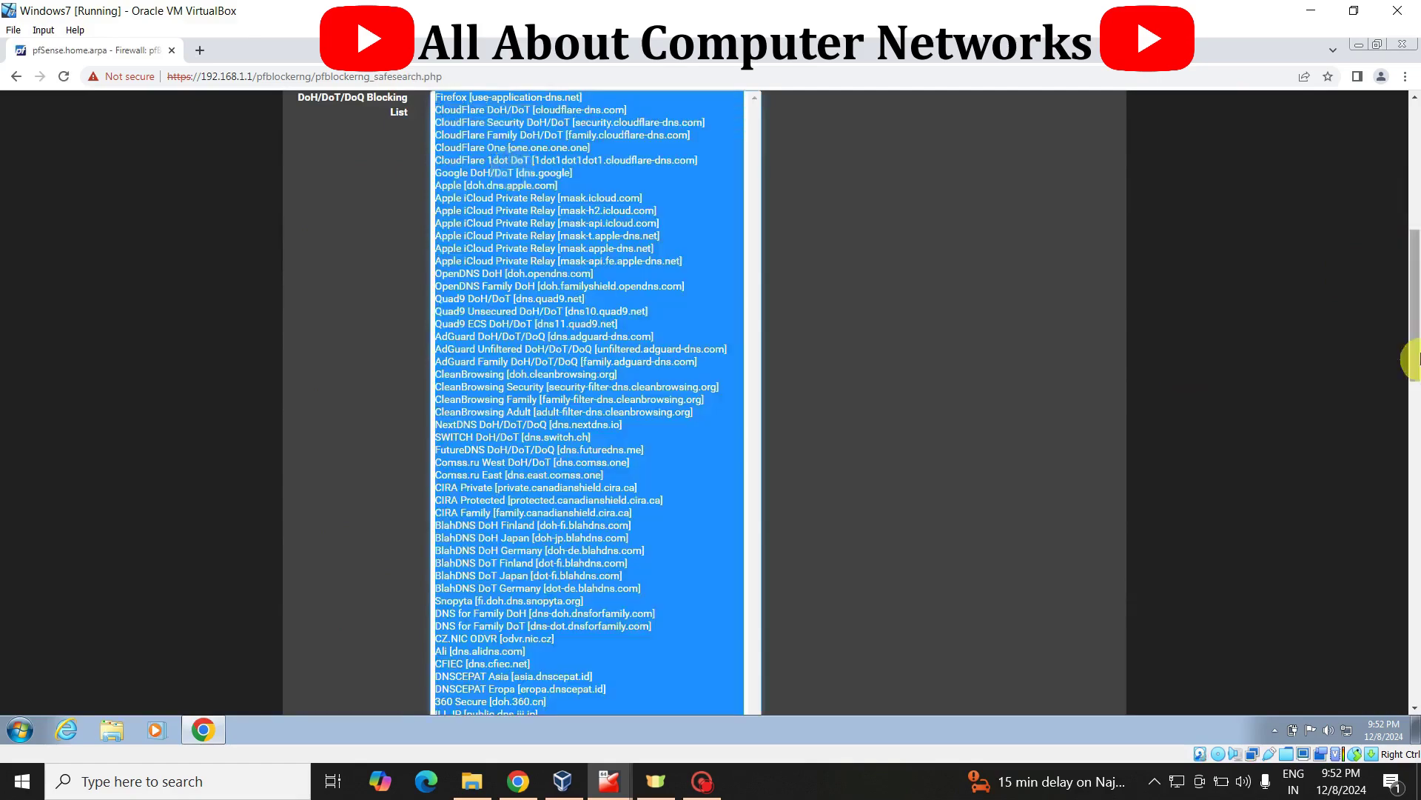
pyautogui.moveTo(1414, 320); pyautogui.dragTo(1414, 642)
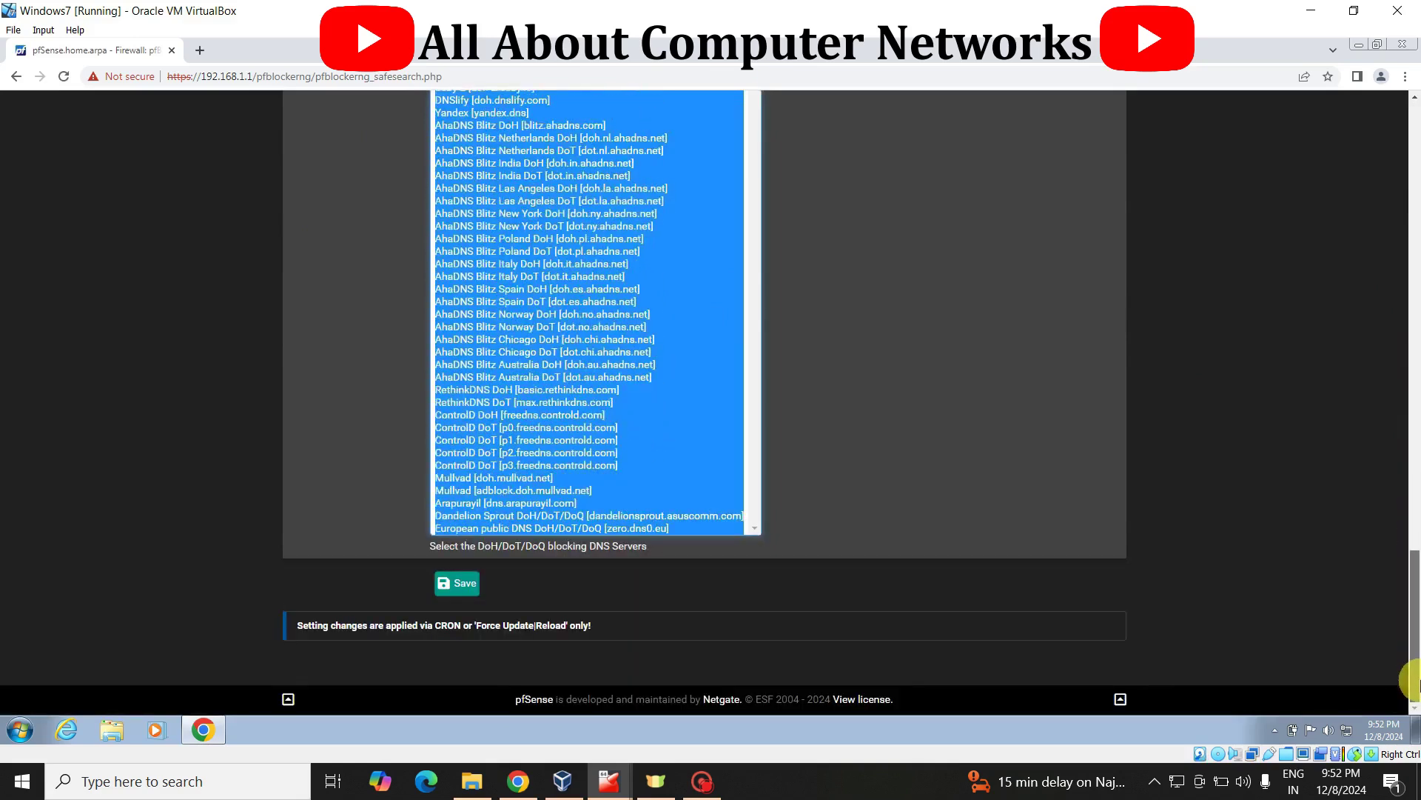
pyautogui.click(455, 597)
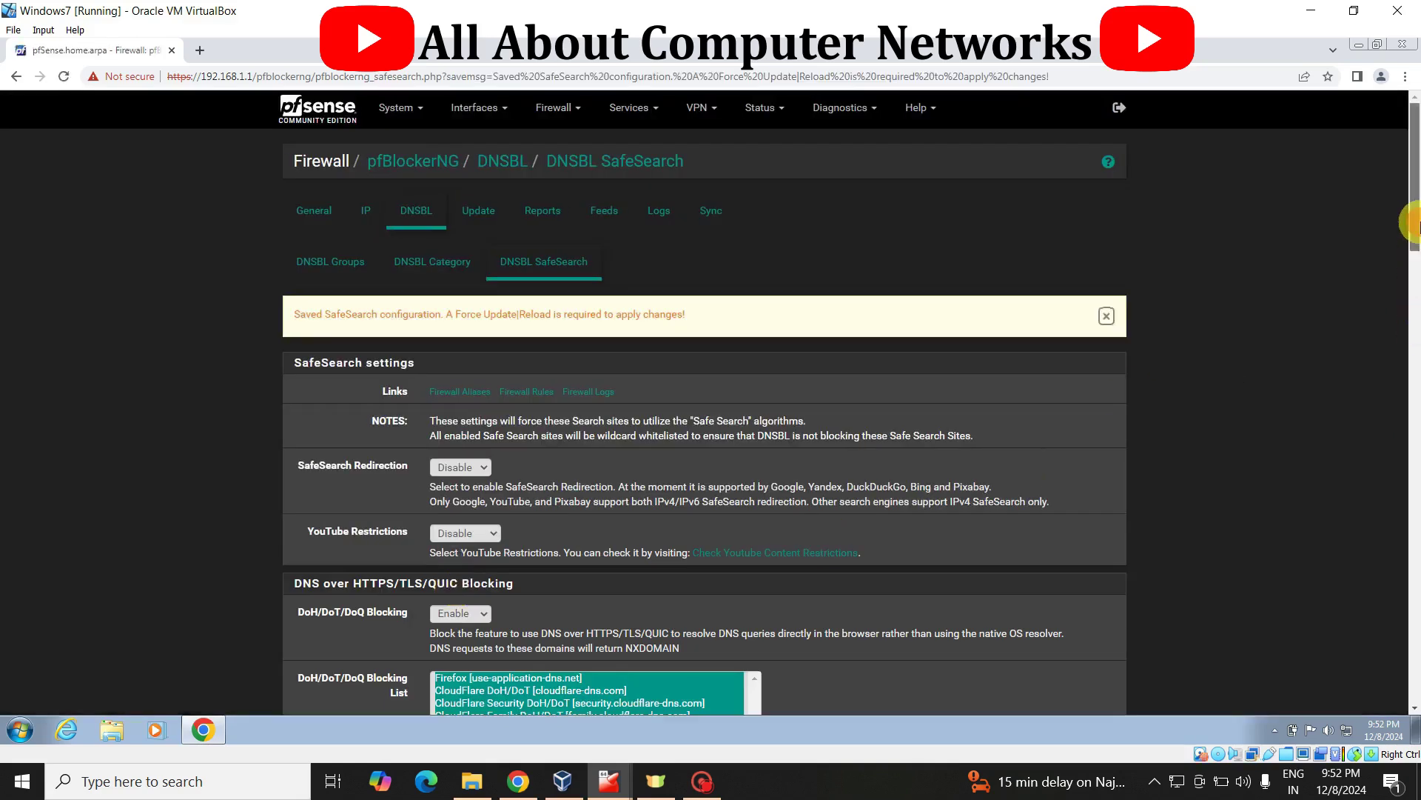
# - Enable SafeSearch Redirection and save the SafeSearch configuration
pyautogui.moveTo(1415, 222); pyautogui.dragTo(1418, 245)
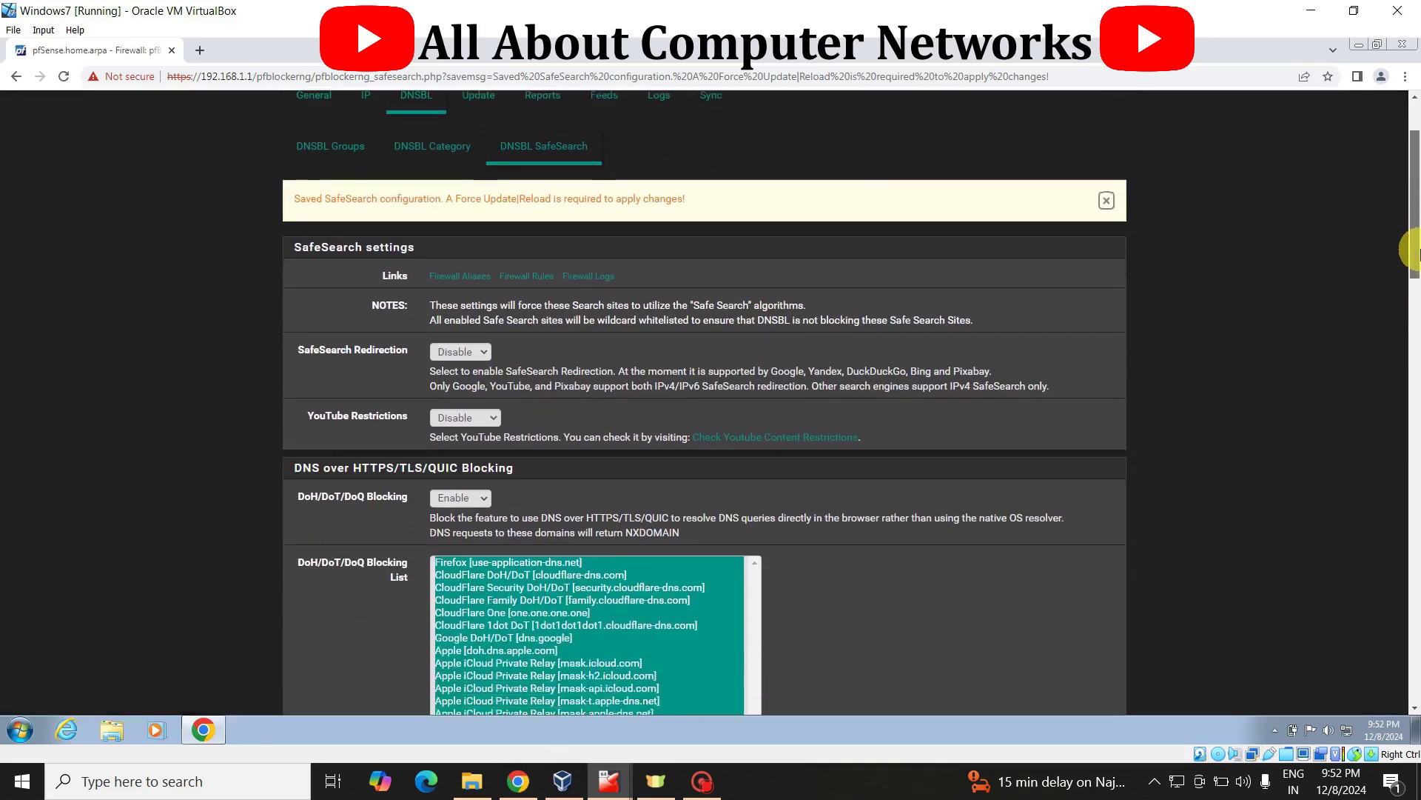
pyautogui.click(467, 354)
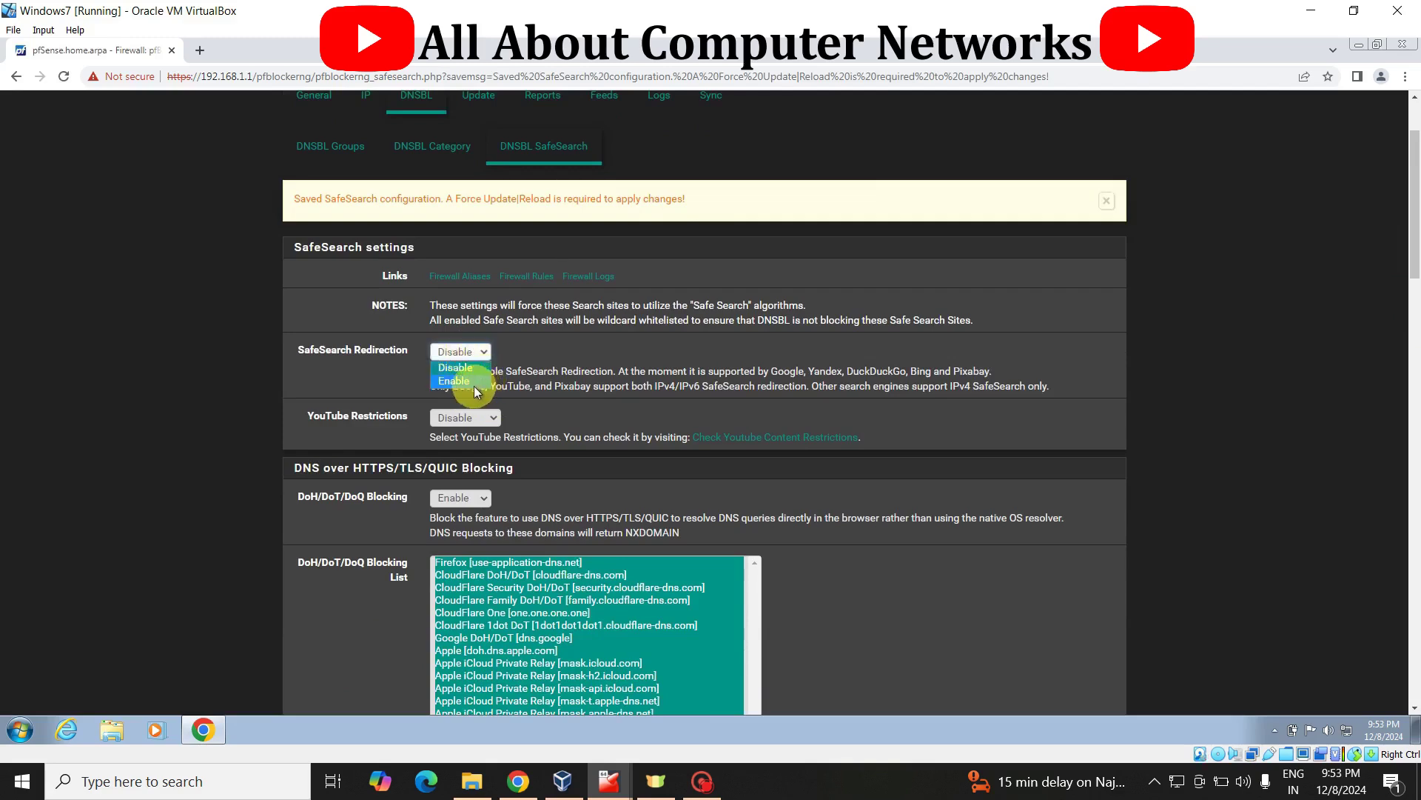
pyautogui.click(475, 389)
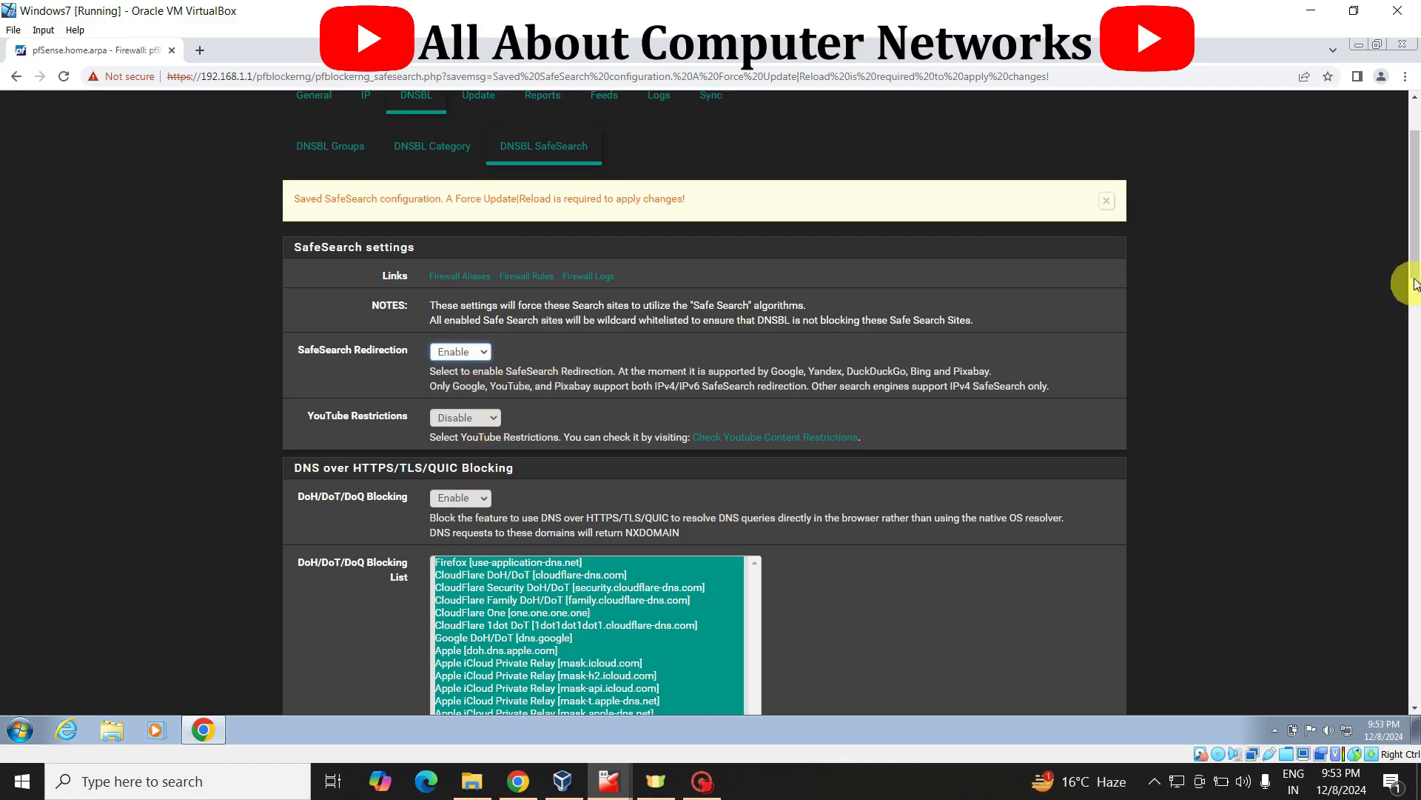
pyautogui.moveTo(1414, 252); pyautogui.dragTo(1414, 677)
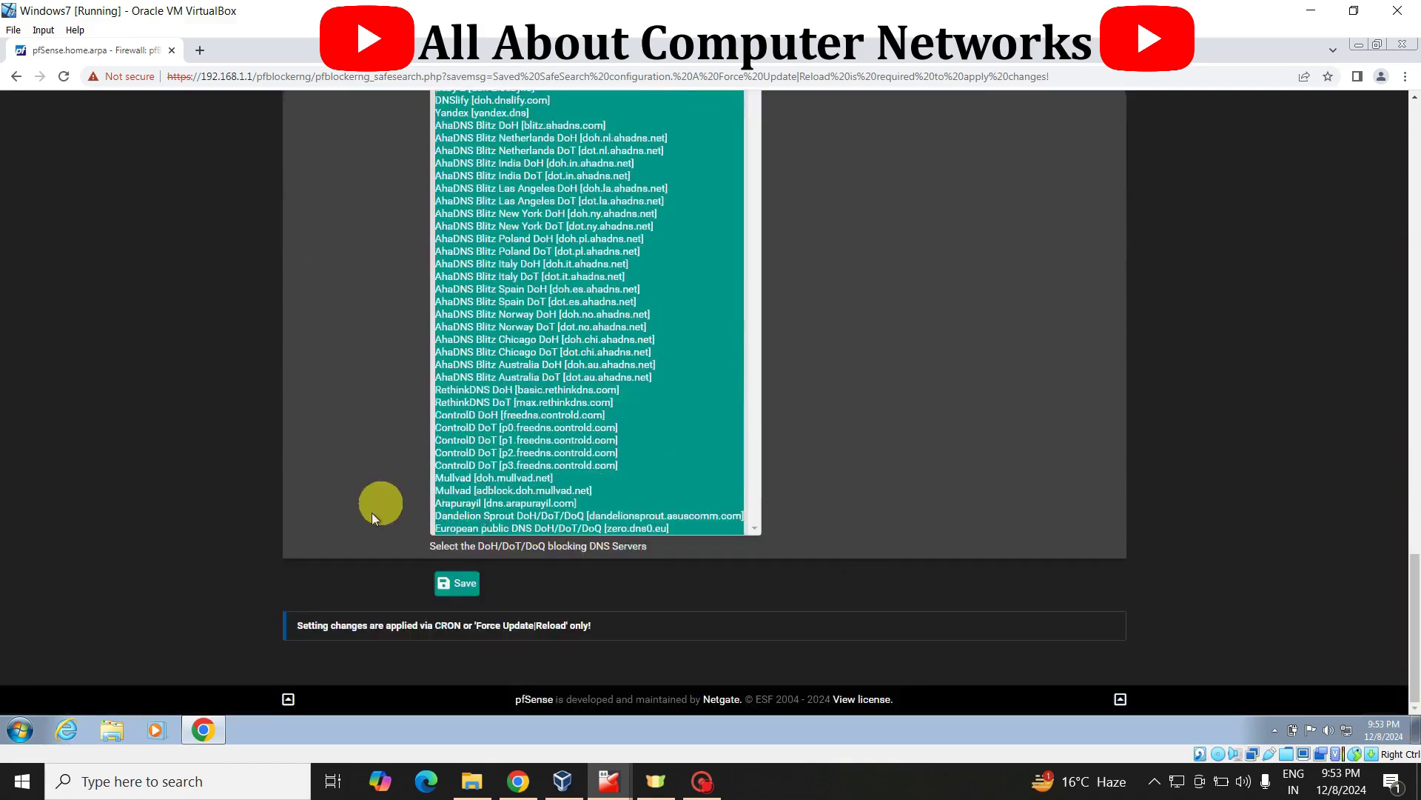
pyautogui.click(465, 584)
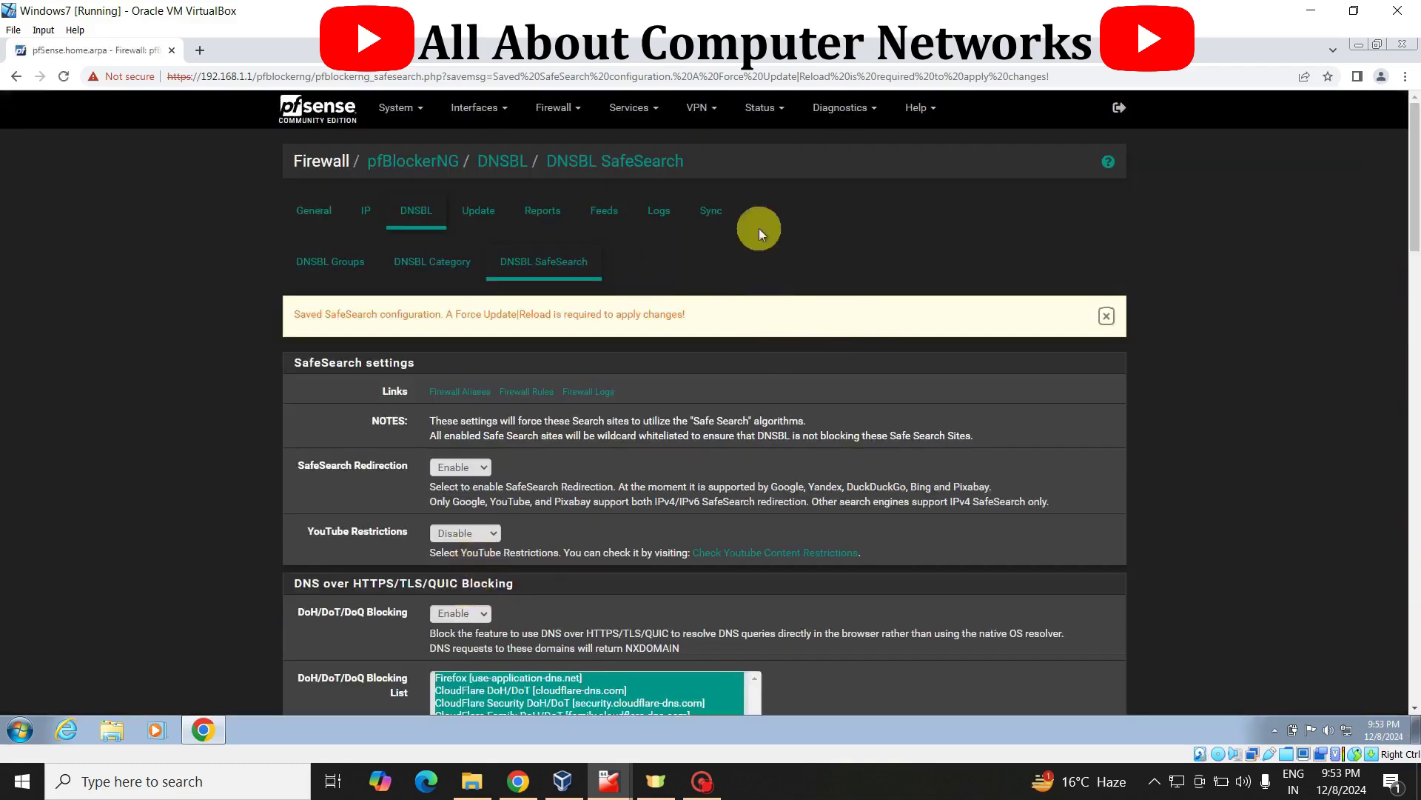
# - Run a forced Reload of All in the pfBlockerNG update settings
pyautogui.click(471, 216)
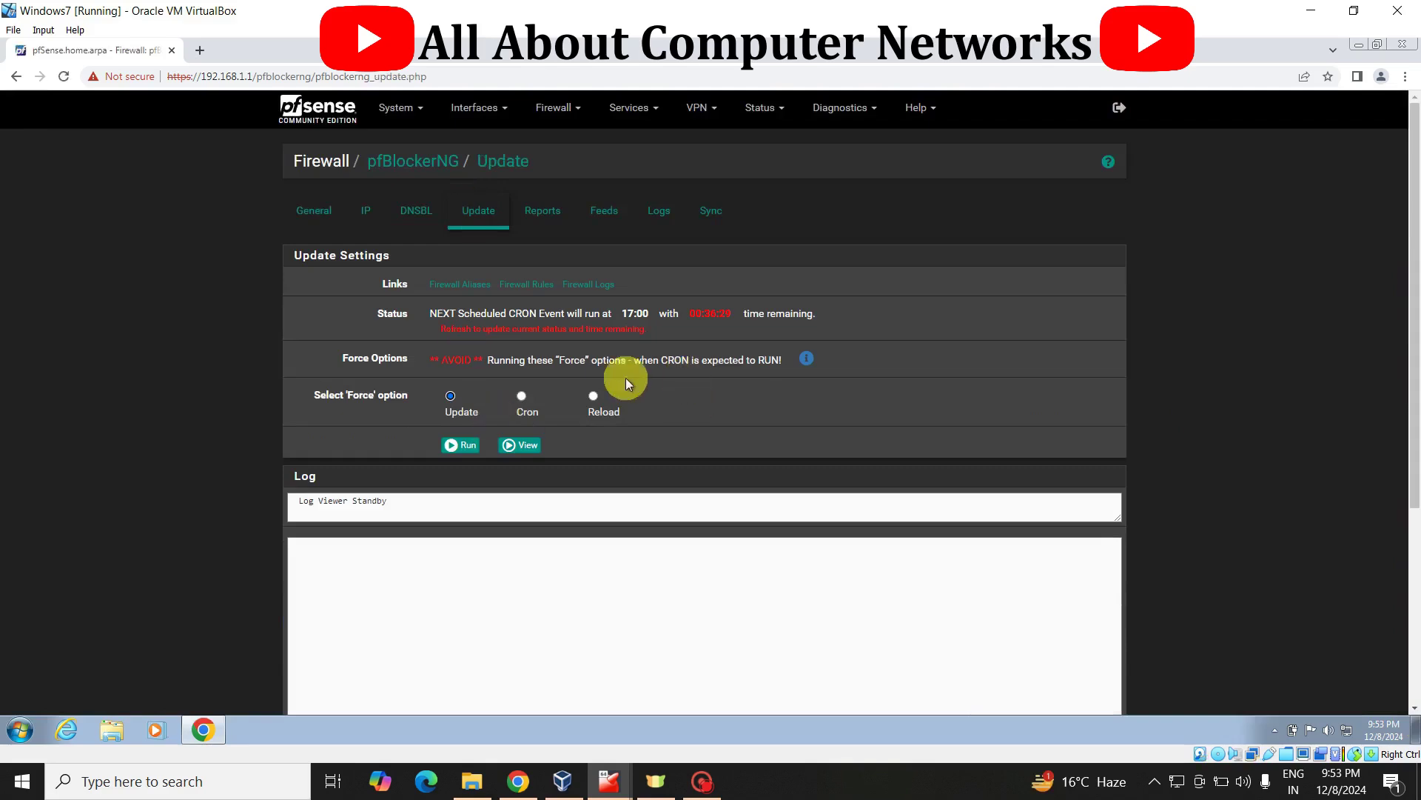
pyautogui.click(594, 397)
pyautogui.click(466, 495)
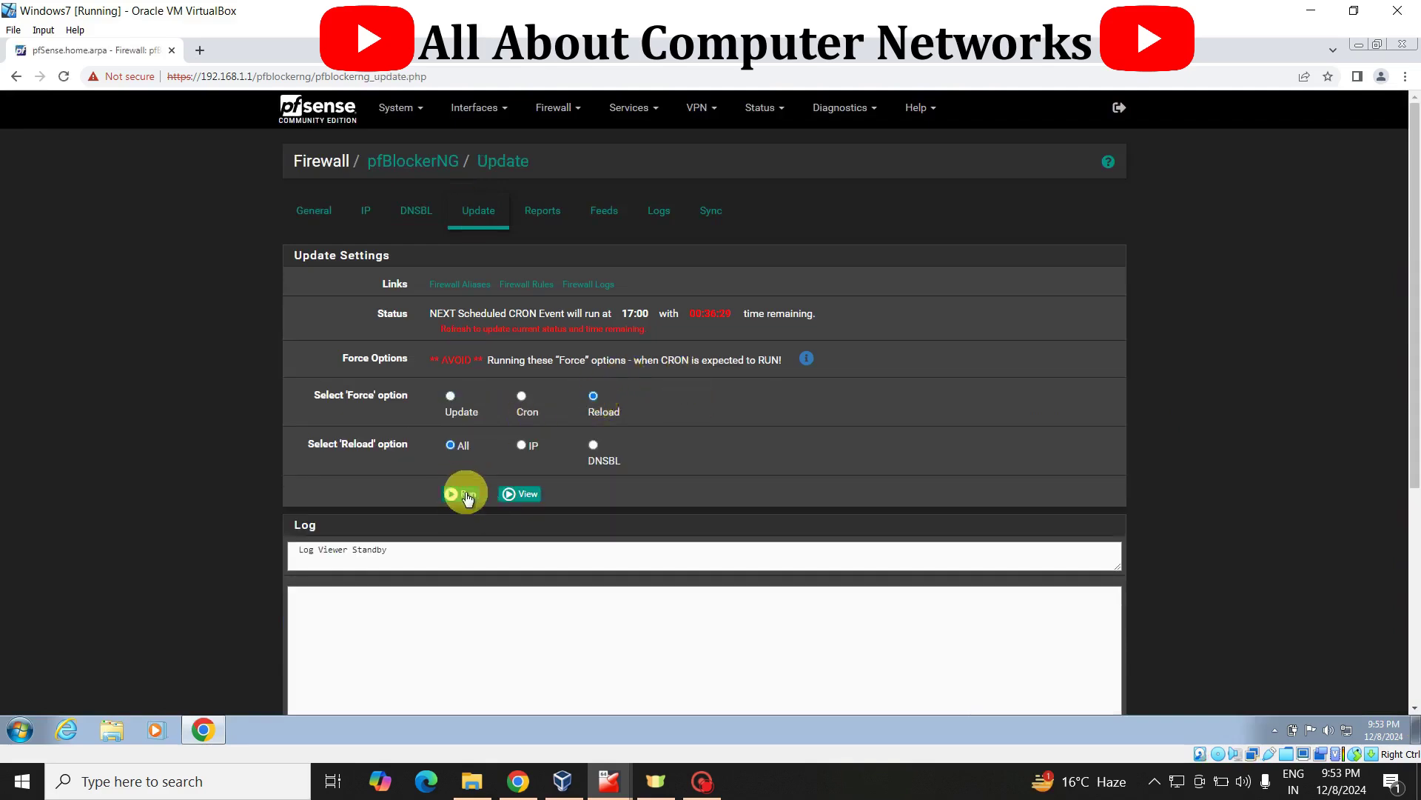